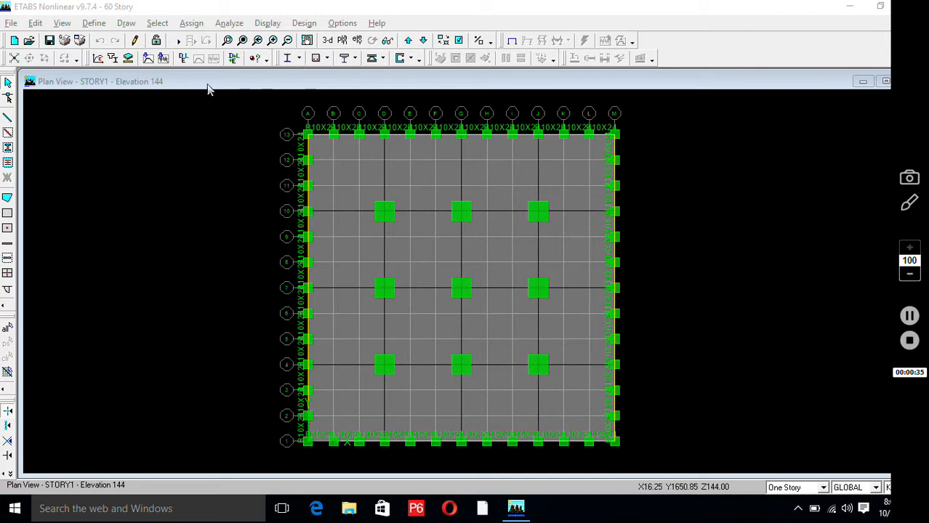
Check the model with all line, point and area checks enabled, including meshing and loading for all stories, and dismiss the report.
click(239, 23)
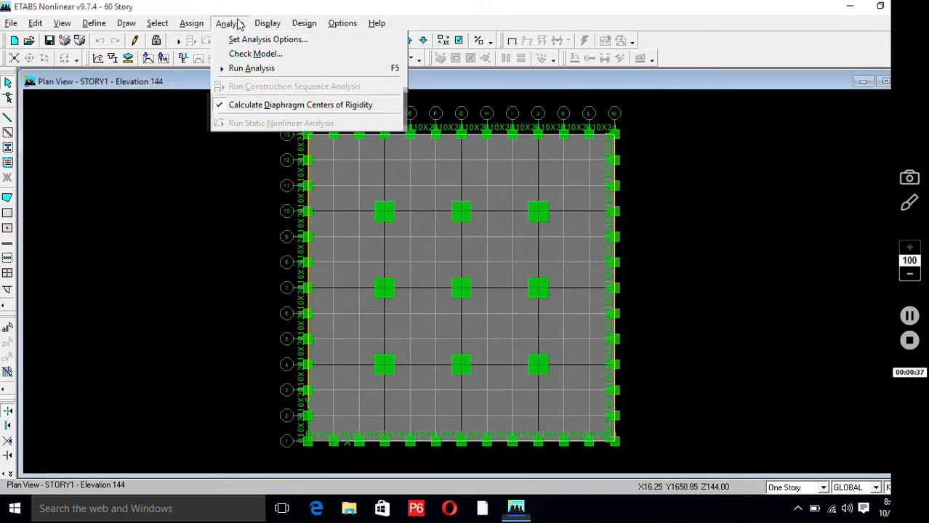
click(256, 54)
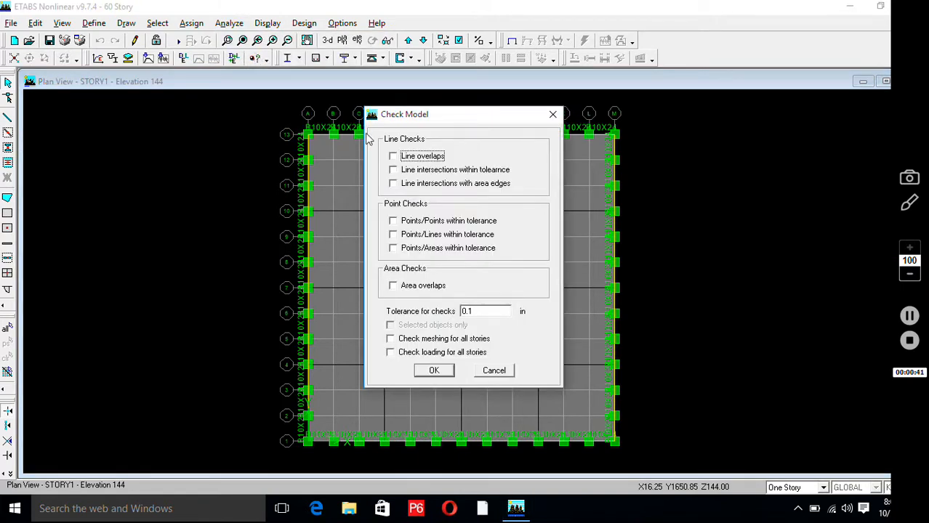
click(394, 169)
click(393, 184)
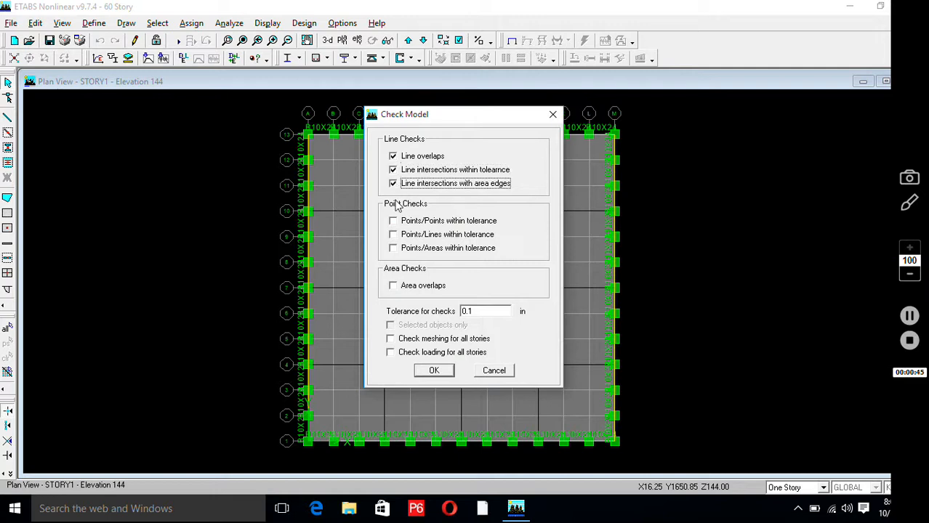
click(393, 220)
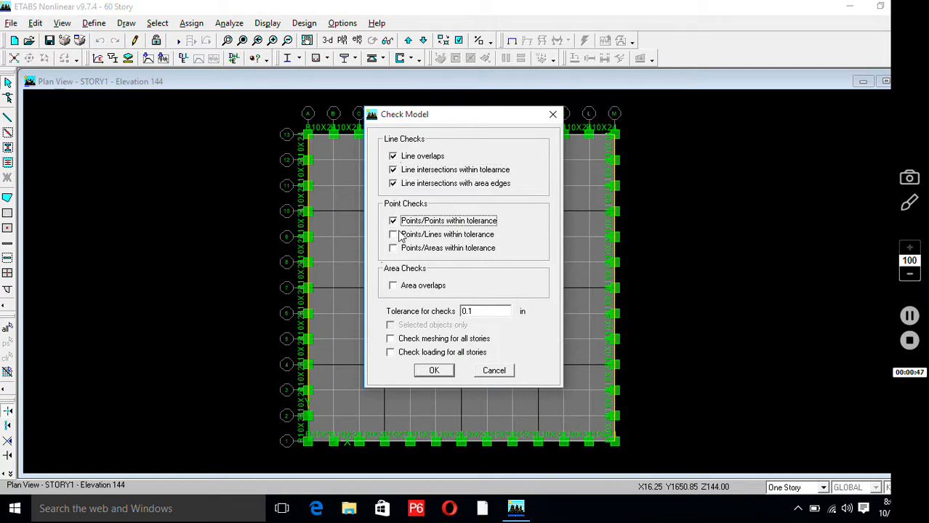
click(393, 234)
click(393, 248)
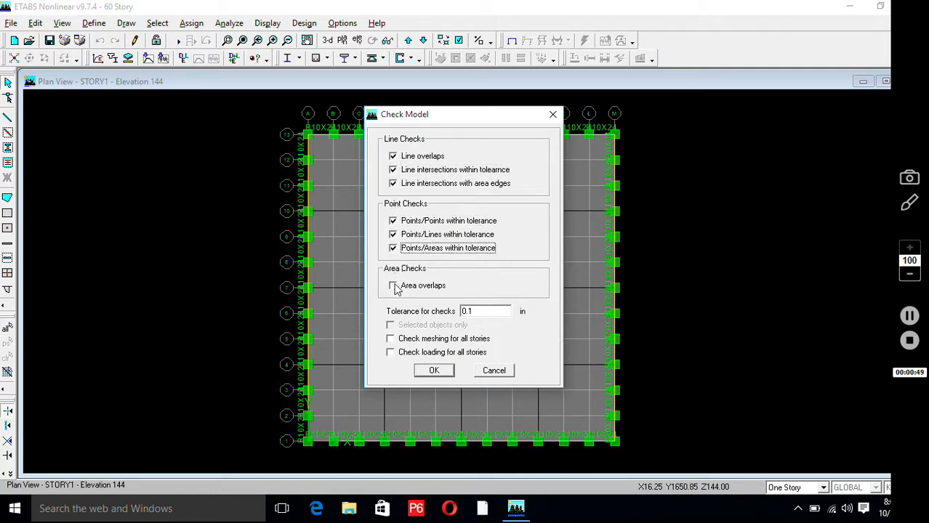
click(394, 286)
click(390, 339)
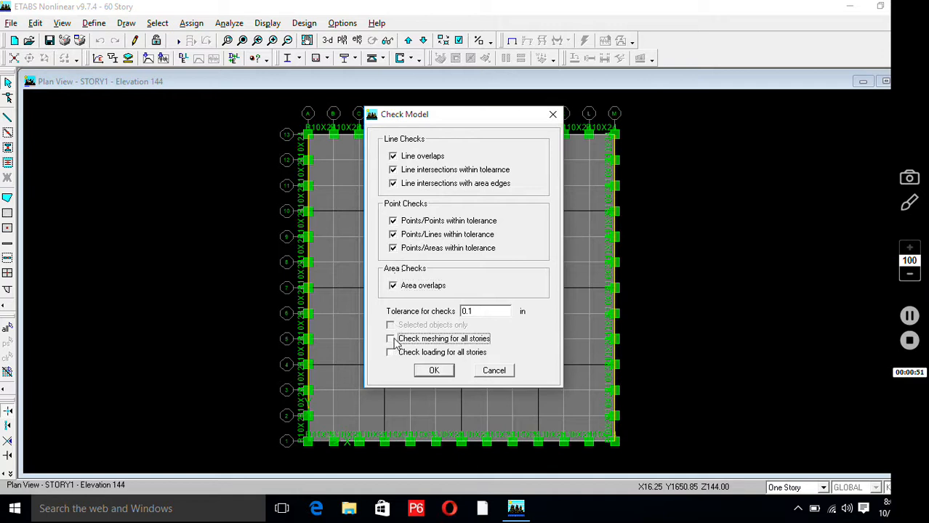
click(390, 352)
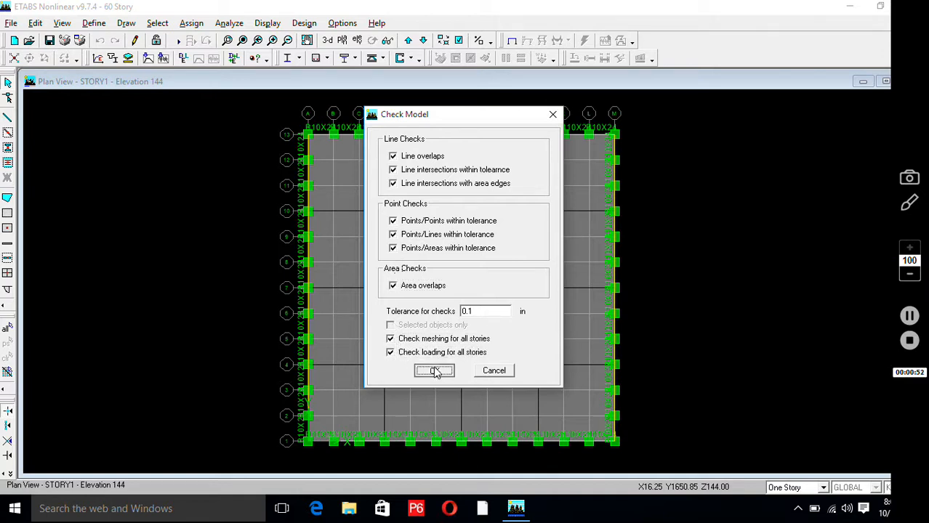
click(434, 372)
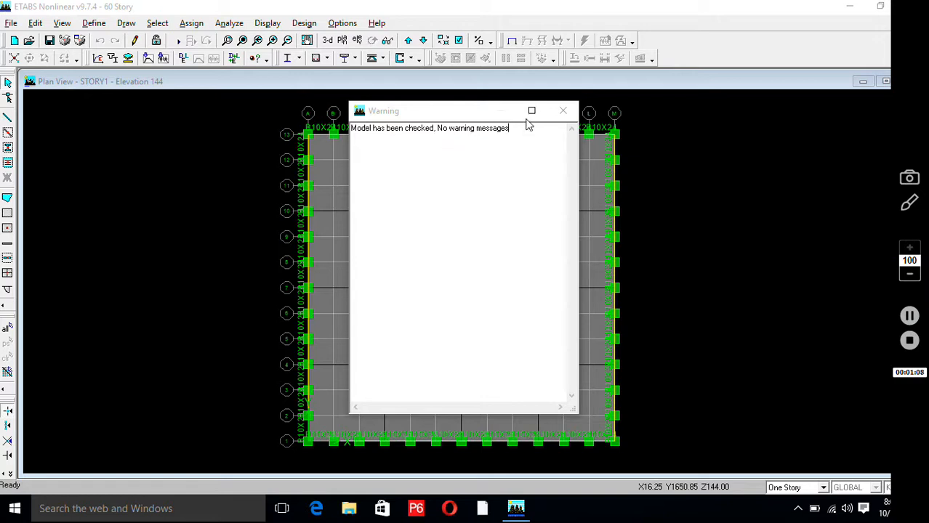
click(576, 111)
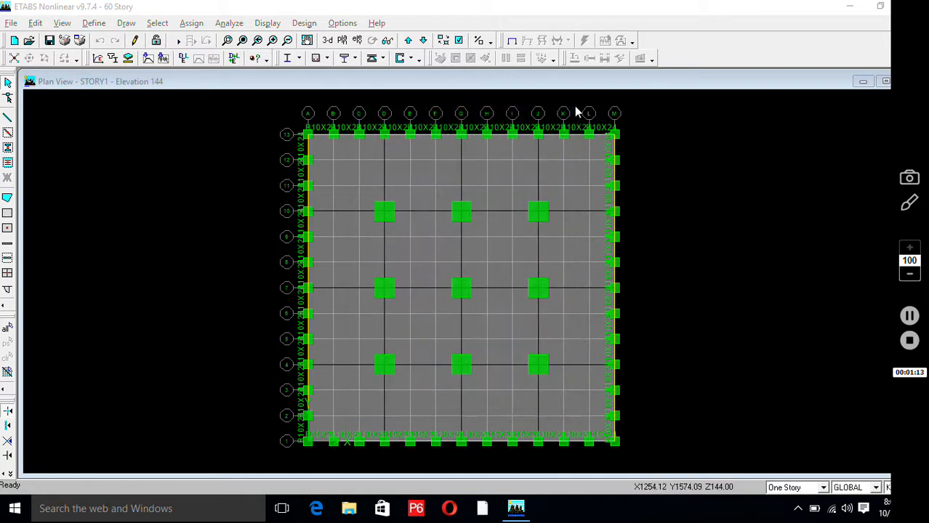
Run the analysis of the 60-story model.
click(230, 24)
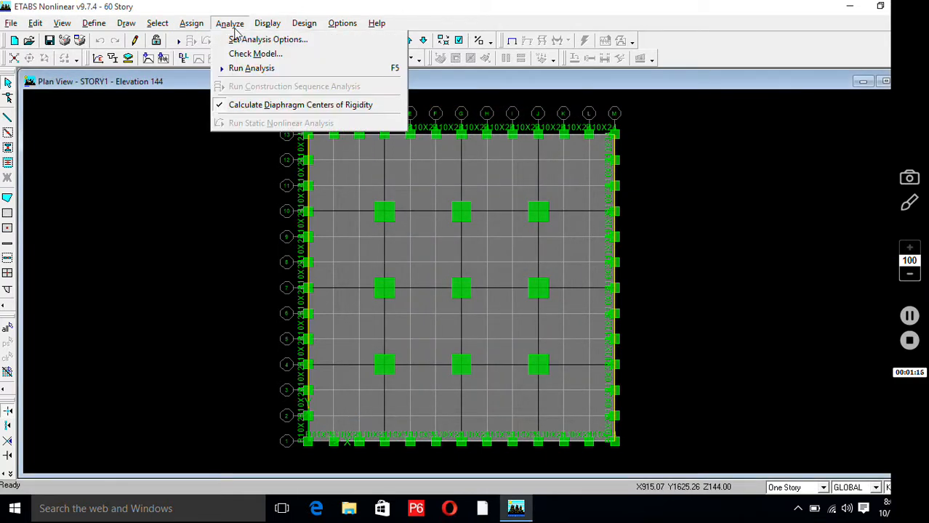
click(259, 68)
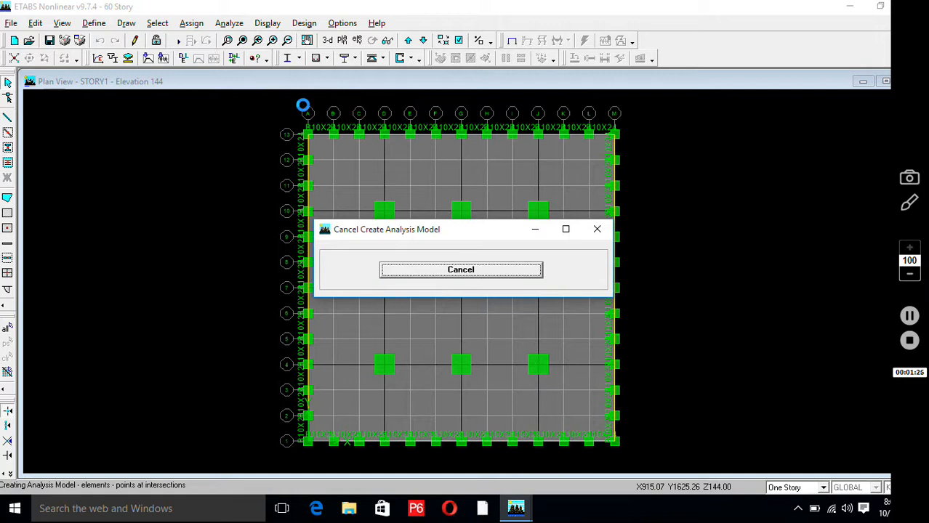
click(911, 316)
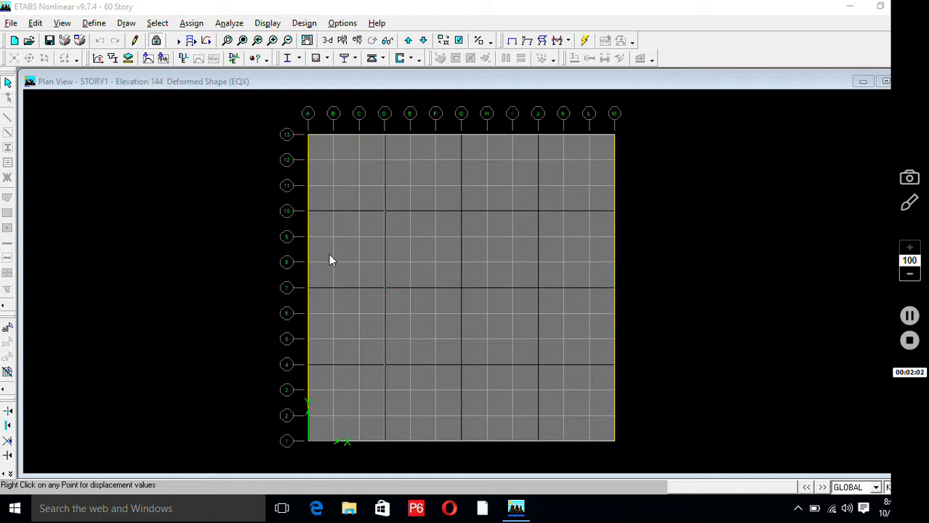
Print the summary report tables to the file D:\Downlouds\60 Story.txt.
click(11, 22)
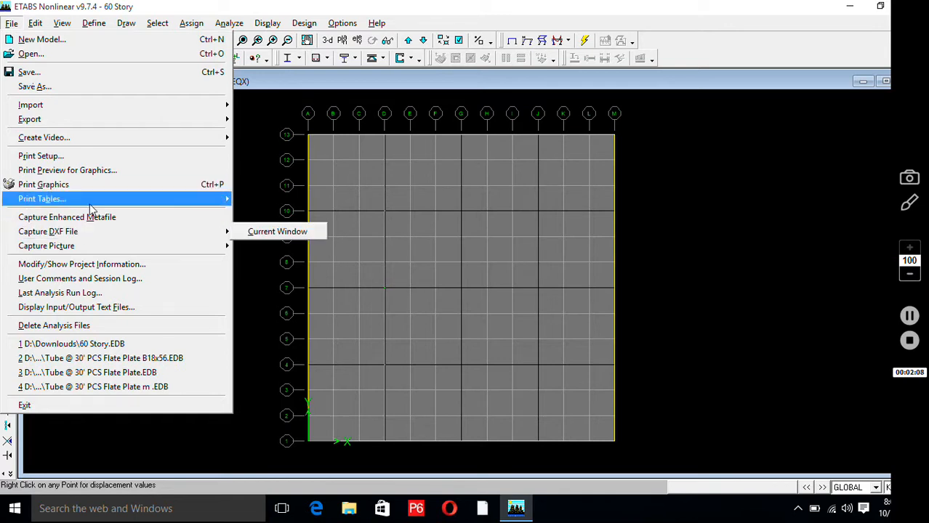
mouse_move(90, 206)
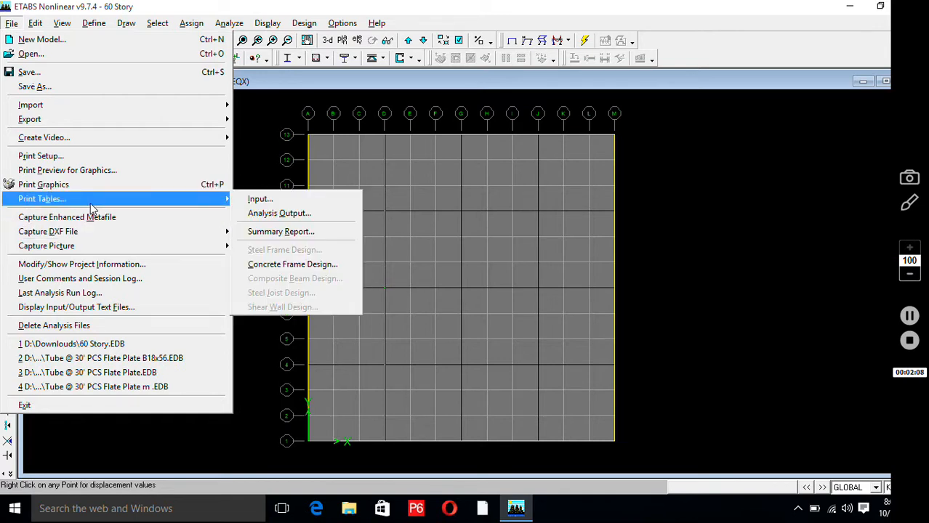
click(290, 231)
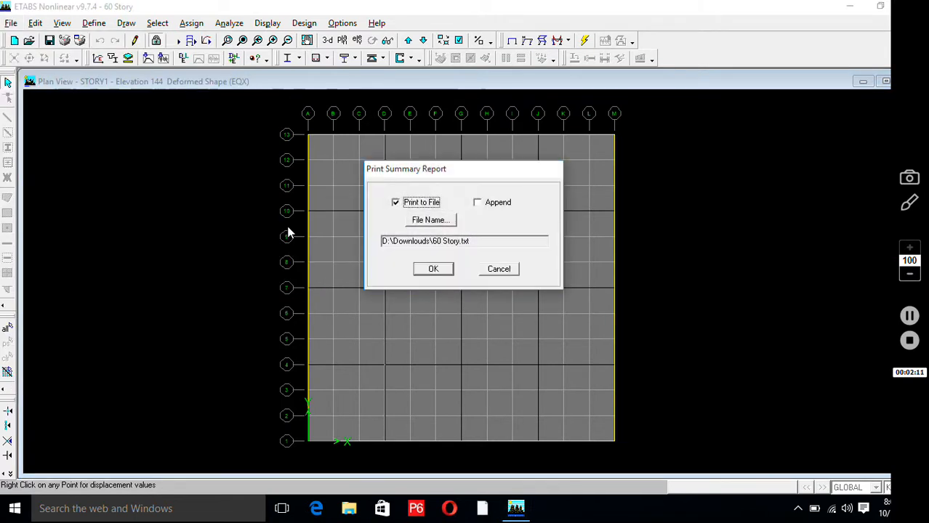
click(434, 269)
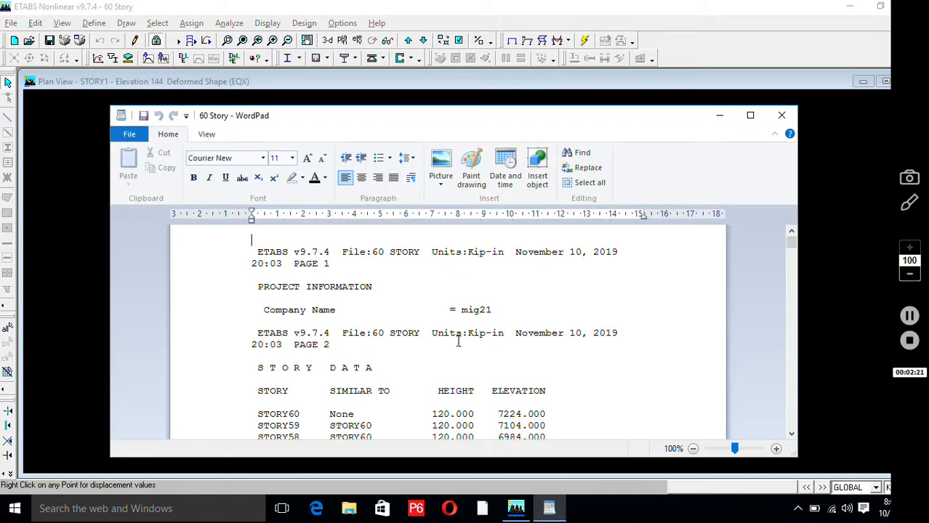
Search the summary report for "story drift".
key(ctrl+f)
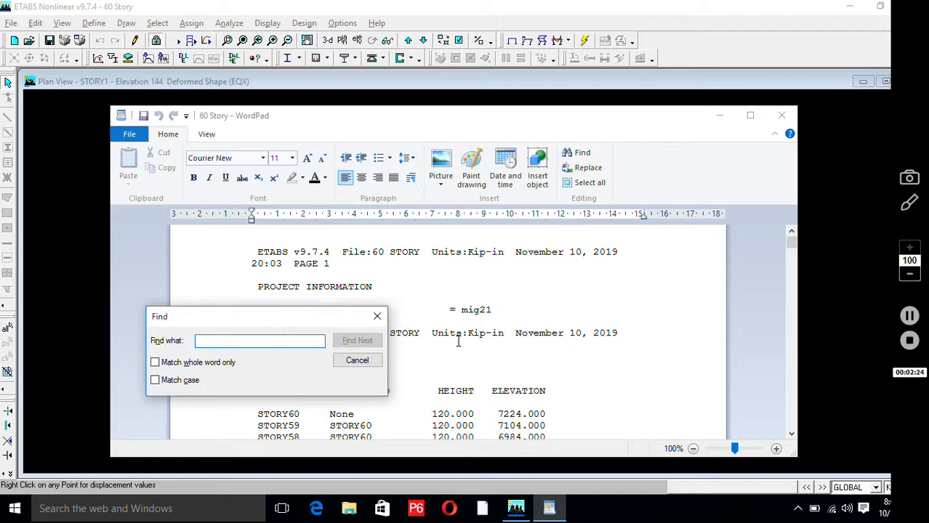
text(stor)
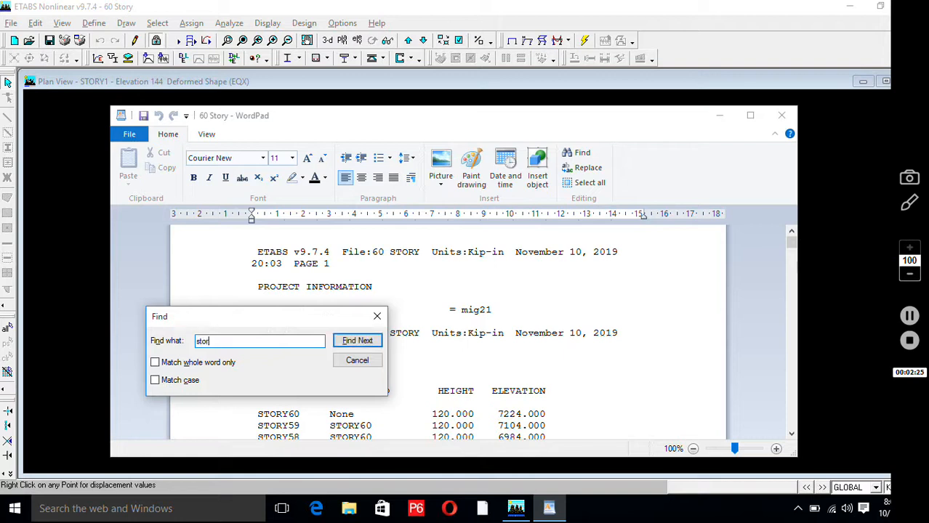
text(y v)
text(drift)
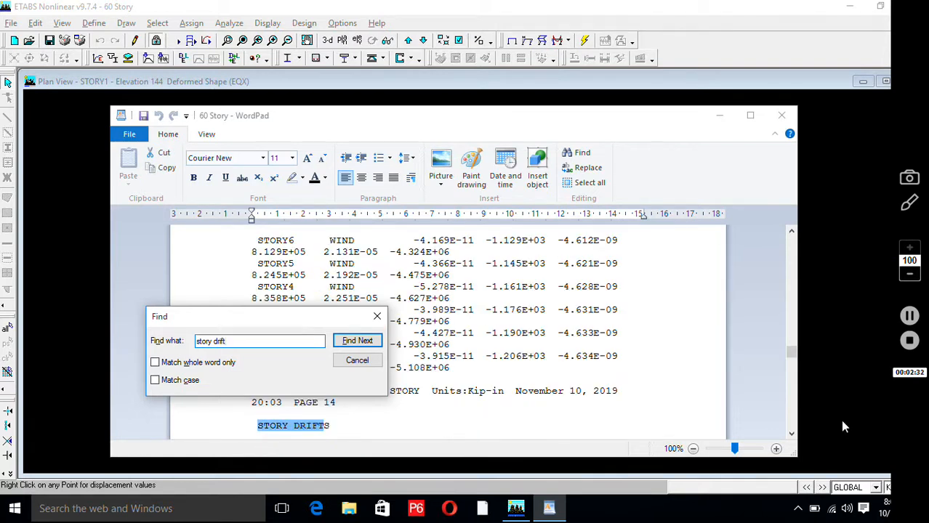
Examine the maximum story drifts for the EQX and EQY load cases, down to the start of the WIND entries.
click(792, 435)
click(792, 435)
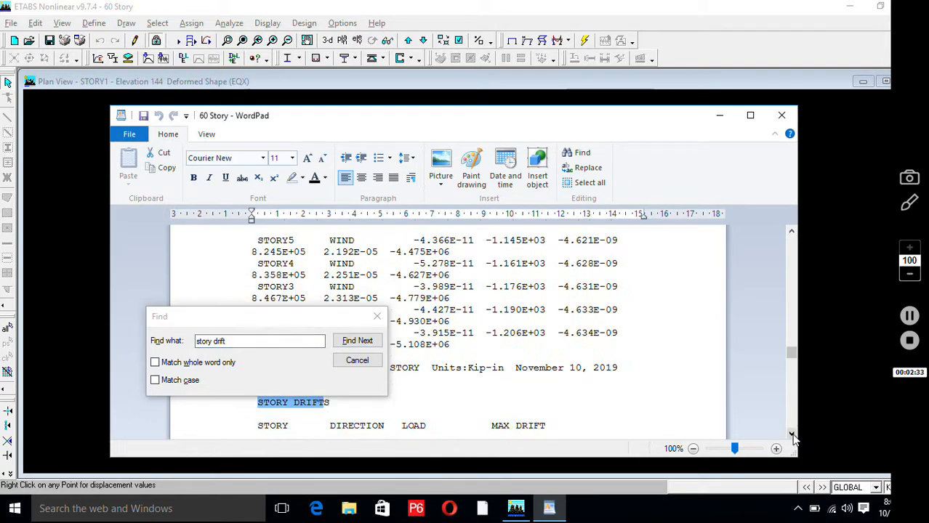
click(792, 434)
click(793, 435)
click(792, 435)
click(792, 435)
click(792, 434)
click(792, 434)
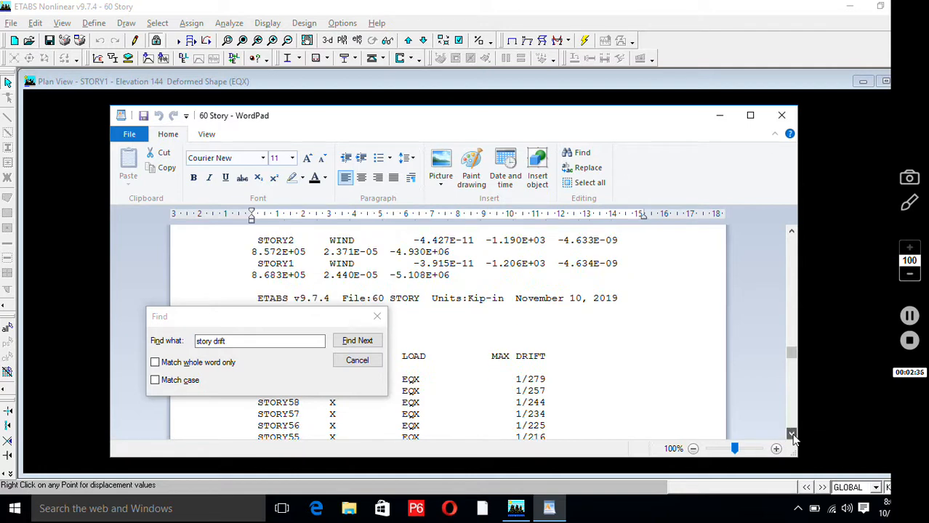
click(792, 434)
click(792, 435)
click(792, 435)
click(792, 435)
click(793, 434)
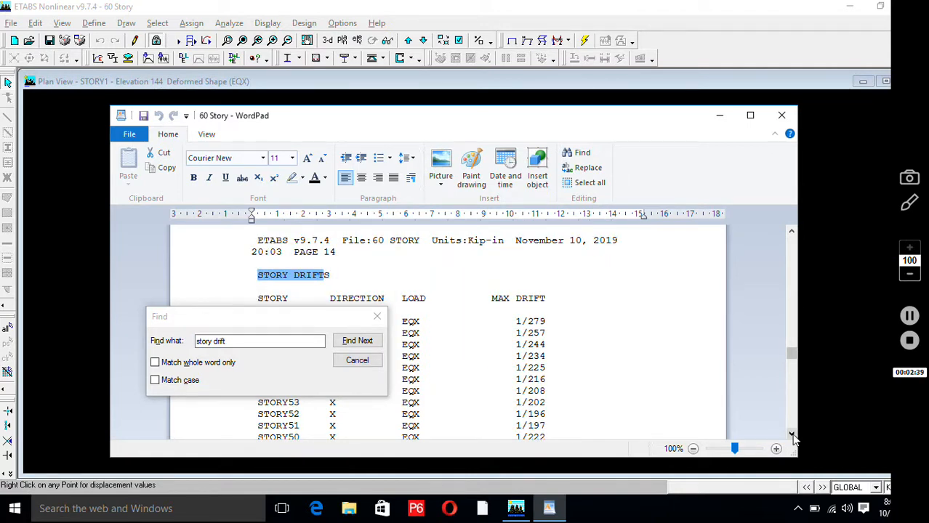
click(793, 435)
click(792, 435)
click(792, 435)
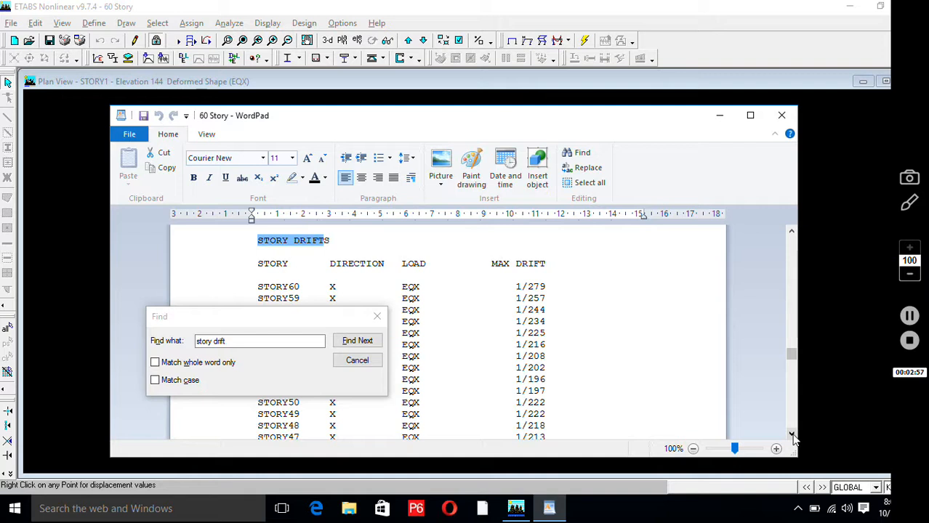
click(793, 435)
click(793, 435)
click(792, 436)
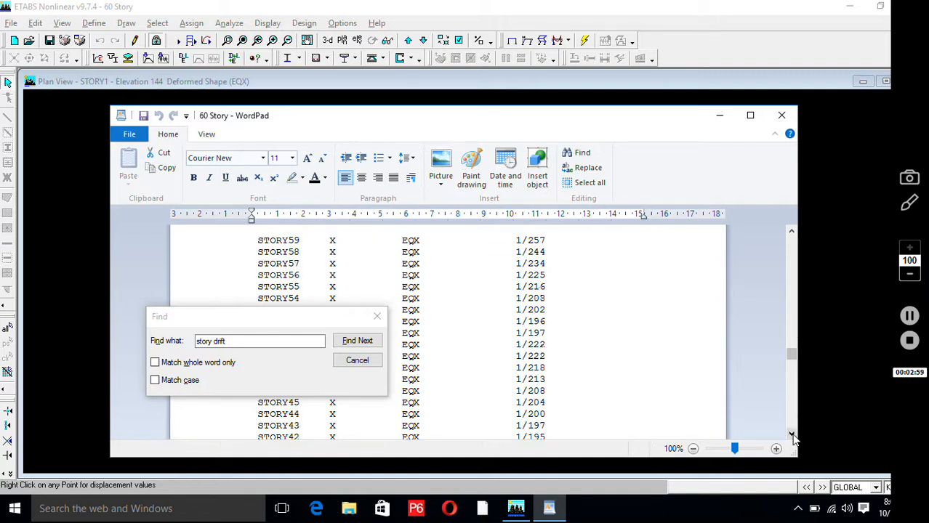
click(793, 436)
click(792, 435)
click(792, 436)
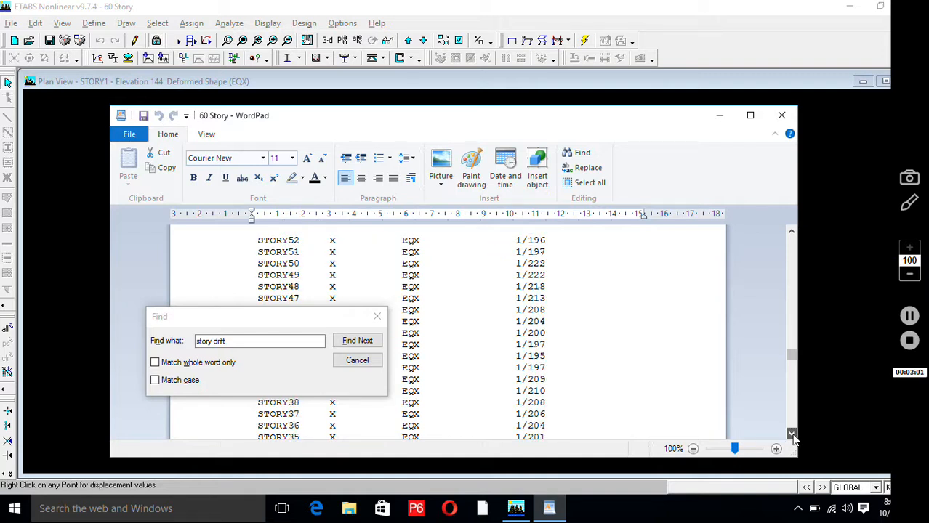
click(792, 436)
click(793, 436)
click(793, 436)
click(792, 435)
click(793, 435)
click(793, 435)
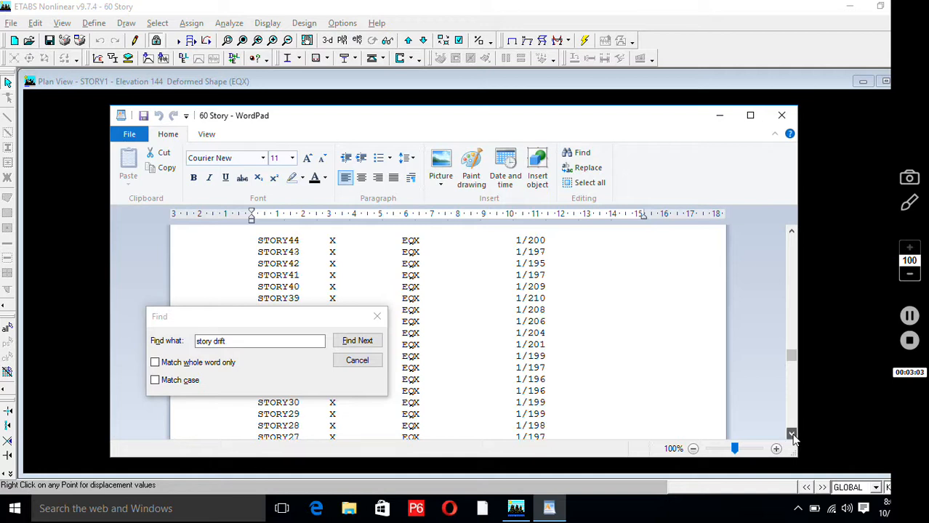
click(792, 435)
click(792, 435)
click(792, 436)
click(792, 435)
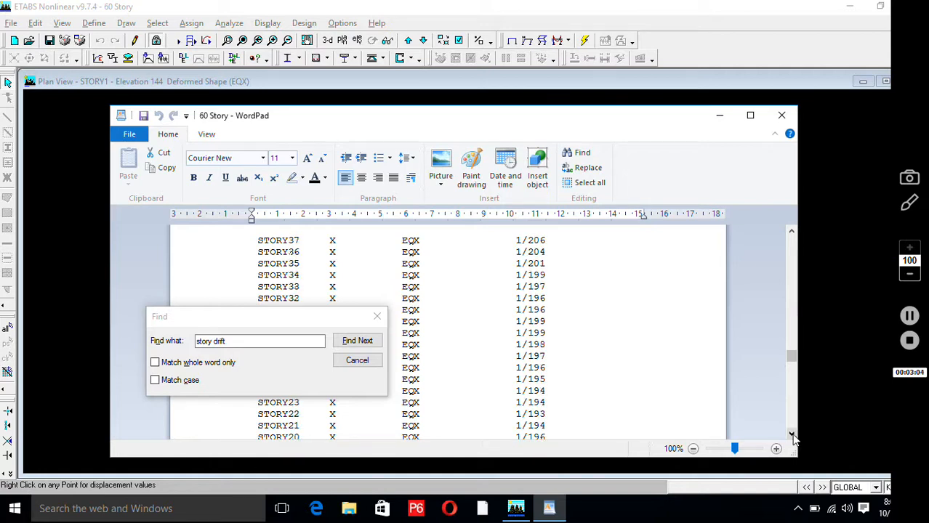
click(792, 435)
click(792, 435)
click(792, 436)
click(792, 435)
click(792, 435)
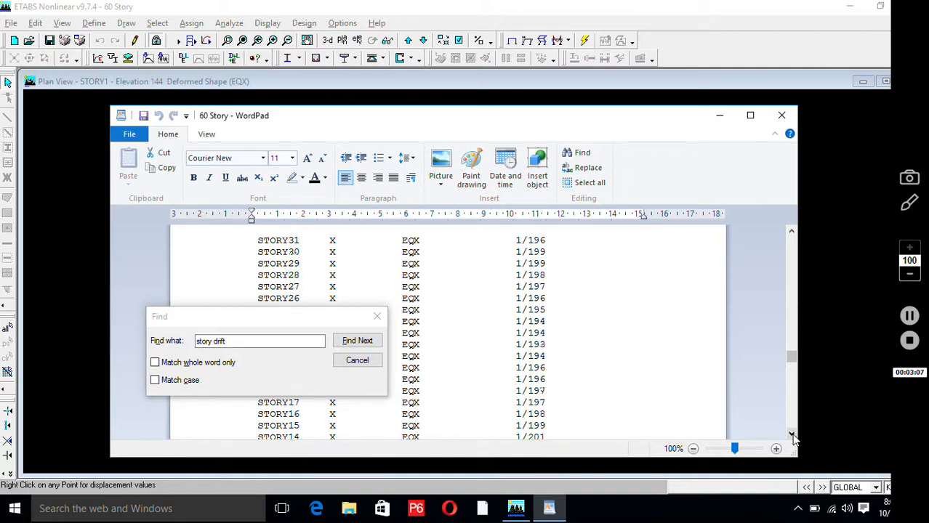
click(792, 436)
click(792, 435)
click(792, 436)
click(792, 435)
click(792, 435)
click(792, 436)
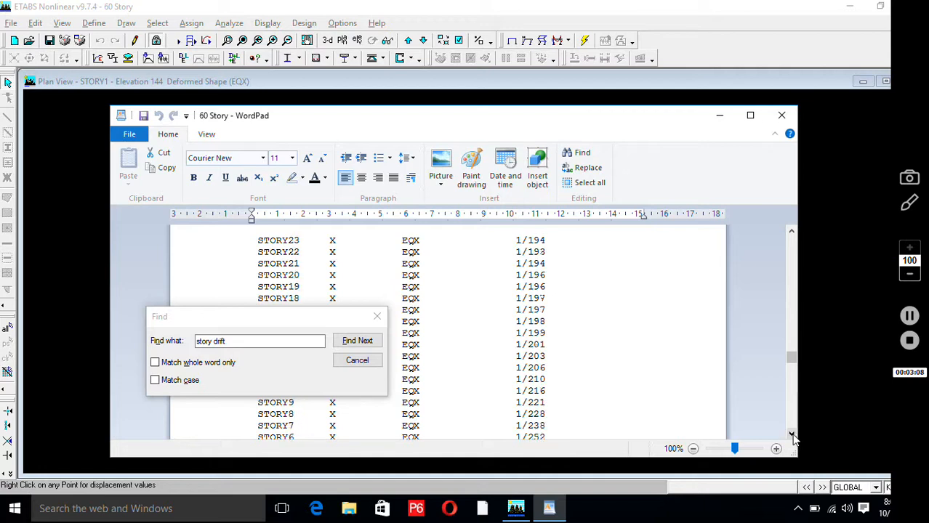
click(792, 436)
click(792, 435)
click(792, 436)
click(793, 435)
click(792, 435)
click(792, 435)
click(792, 436)
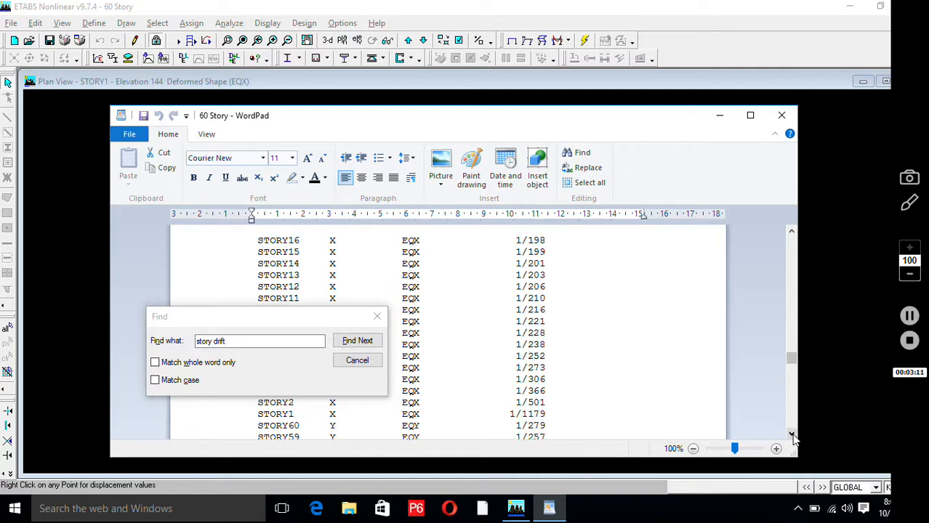
click(793, 436)
click(792, 435)
click(793, 436)
click(793, 435)
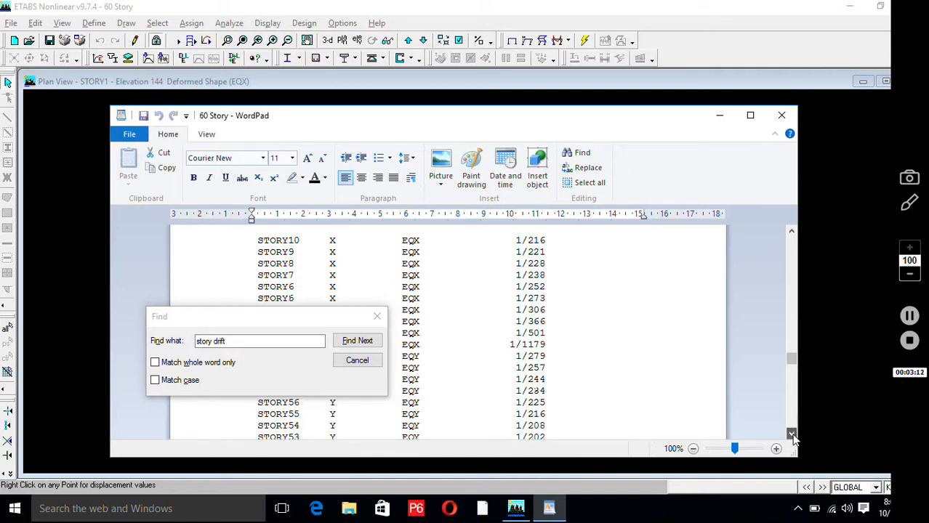
drag(793, 435, 792, 436)
click(792, 435)
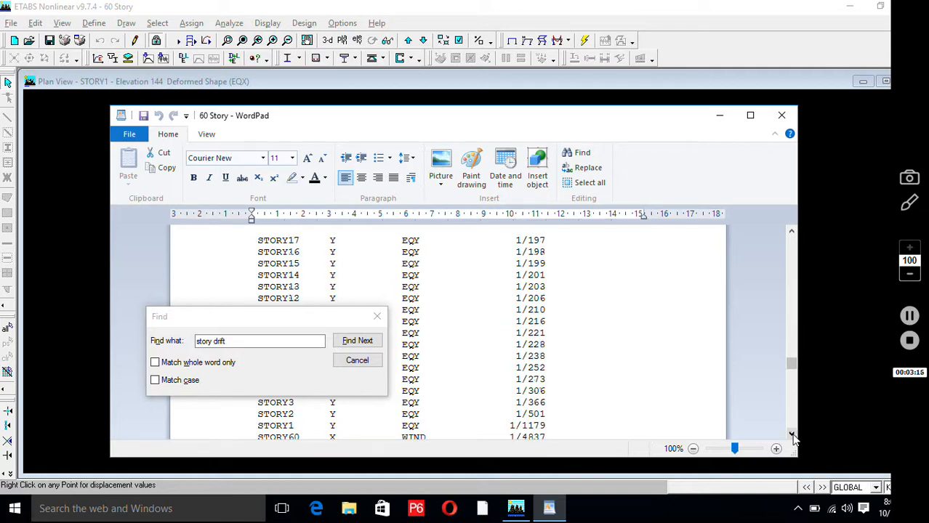
Close the search, examine the EQY and WIND story drifts in the maximized report, and return to the ETABS model.
click(357, 361)
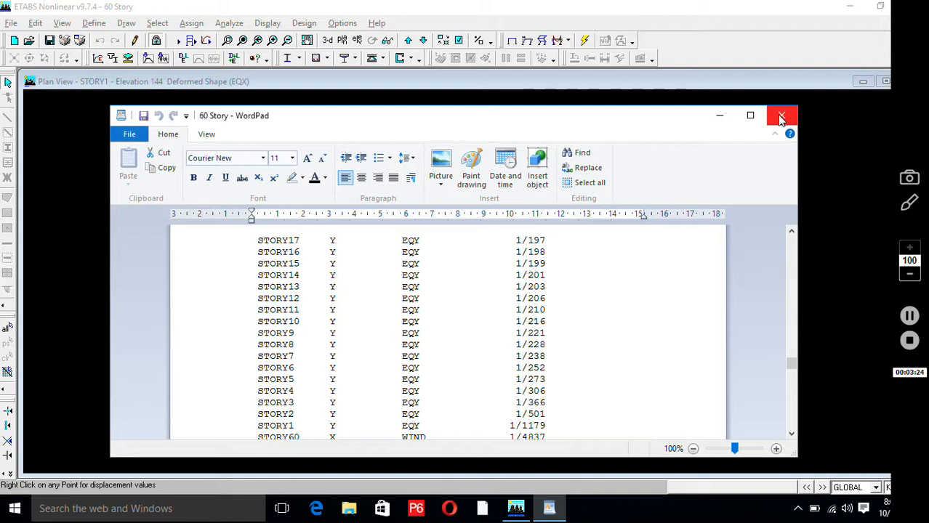
drag(629, 118, 539, 0)
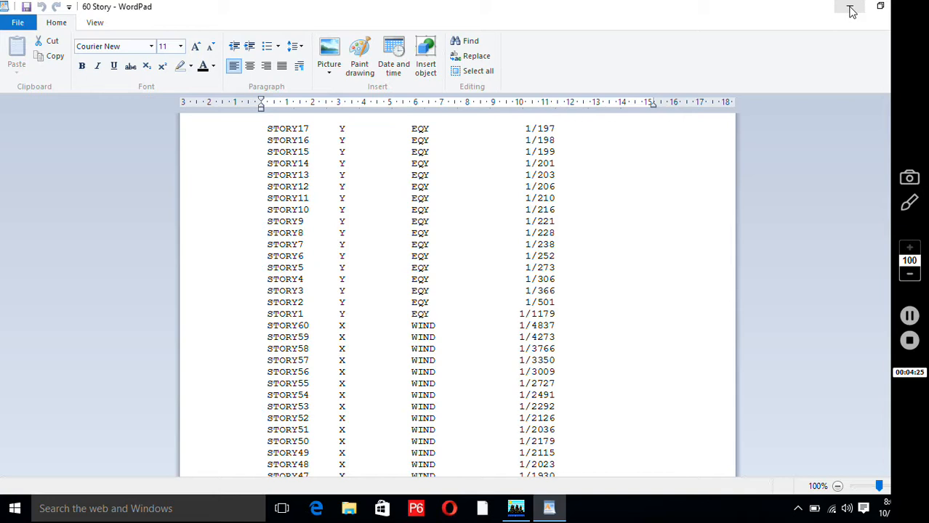
click(850, 9)
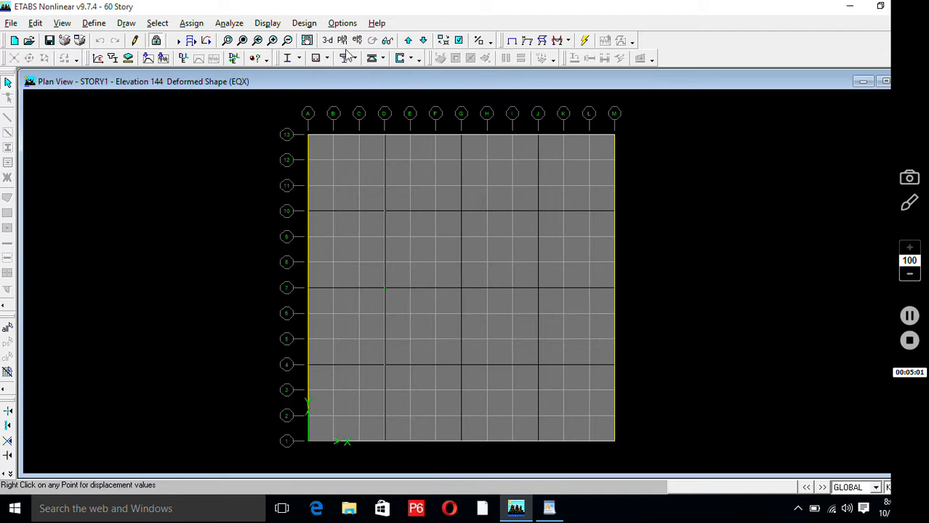
Restore the undeformed STORY1 plan, and display its deformed shape for the EQX static load with automatic scaling.
click(512, 40)
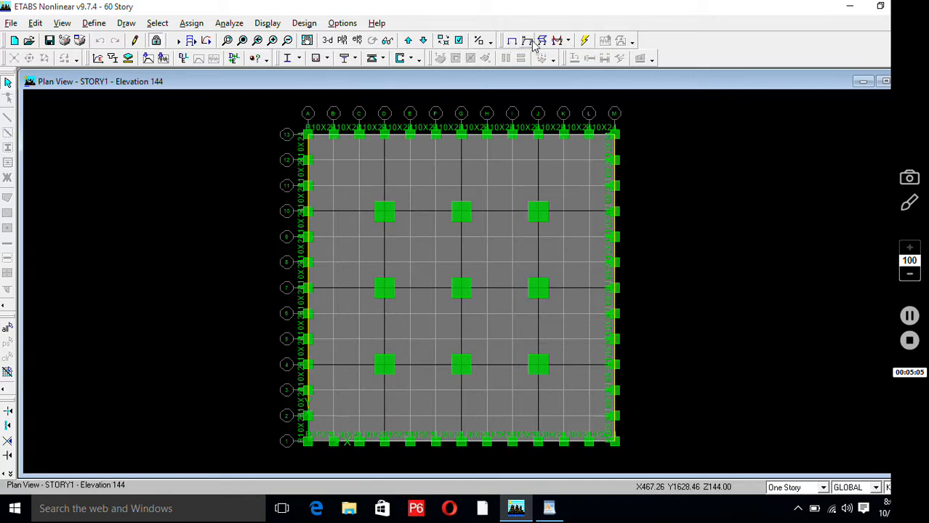
click(528, 42)
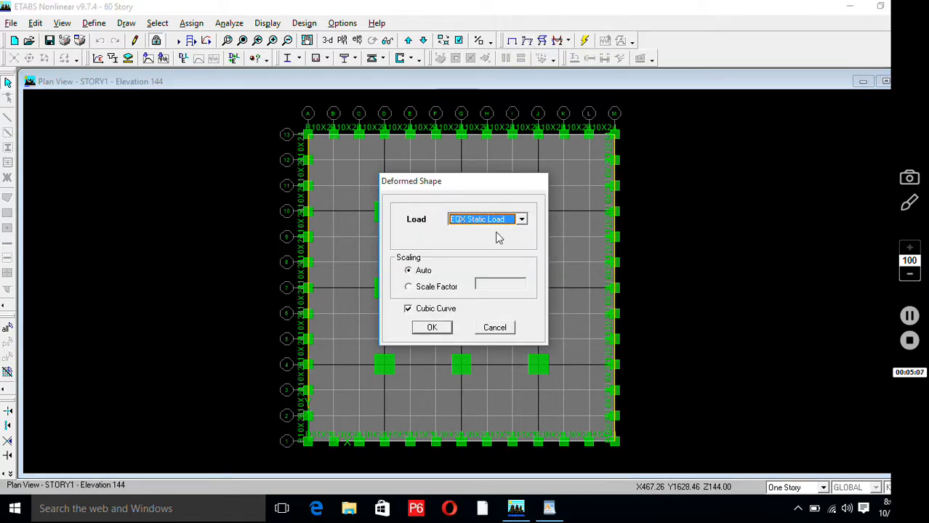
click(432, 328)
click(435, 328)
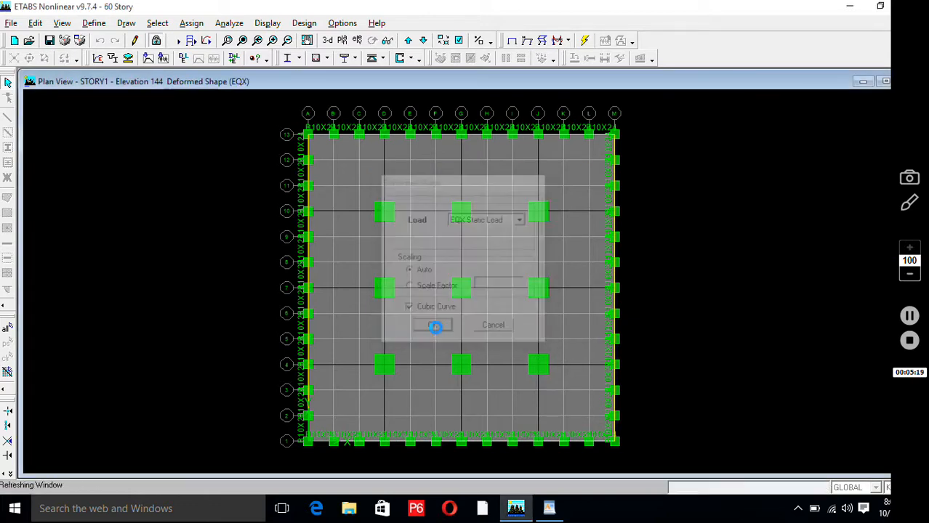
Open the lateral drifts for the corner point at grids M and 13 and examine its story displacements and drifts.
right_click(614, 136)
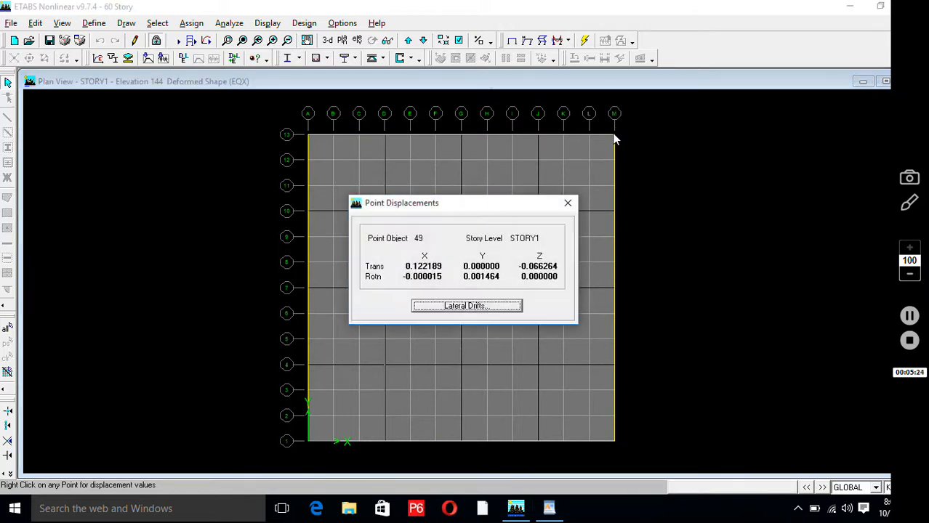
click(454, 308)
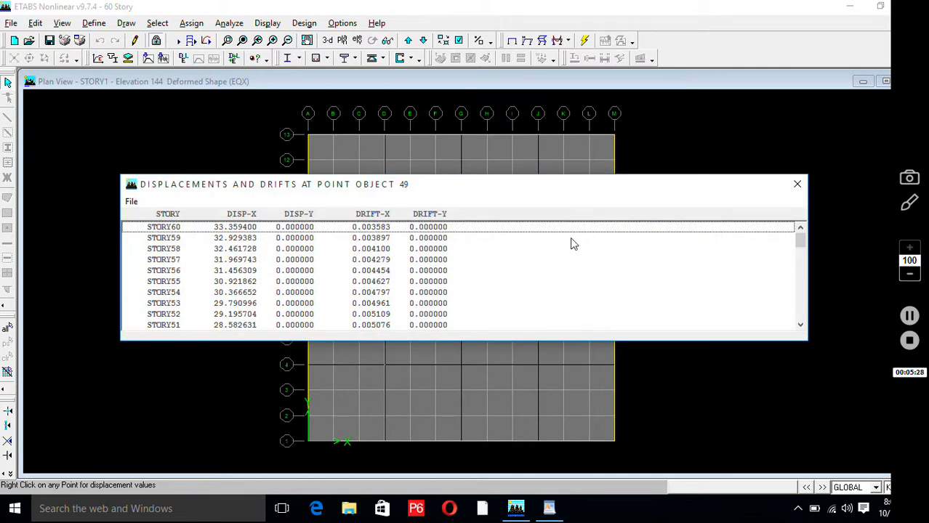
click(801, 269)
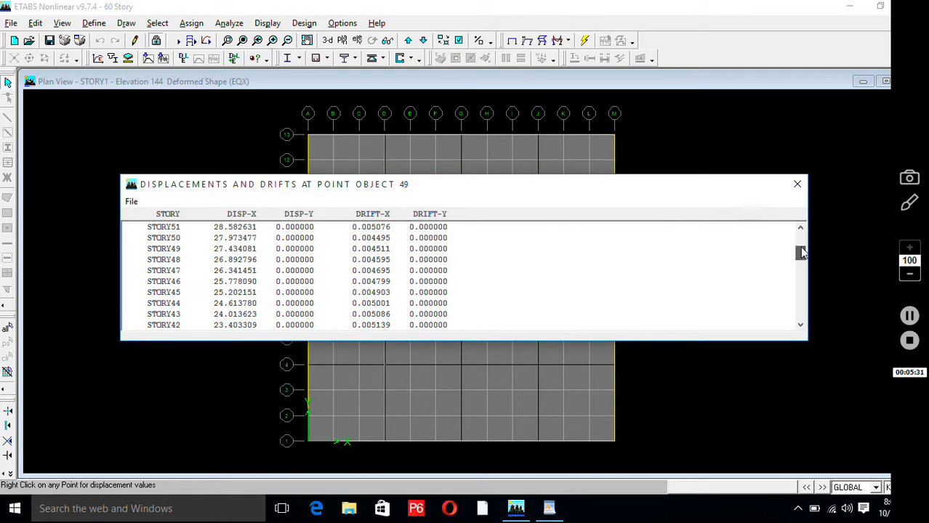
click(800, 267)
drag(801, 267, 812, 227)
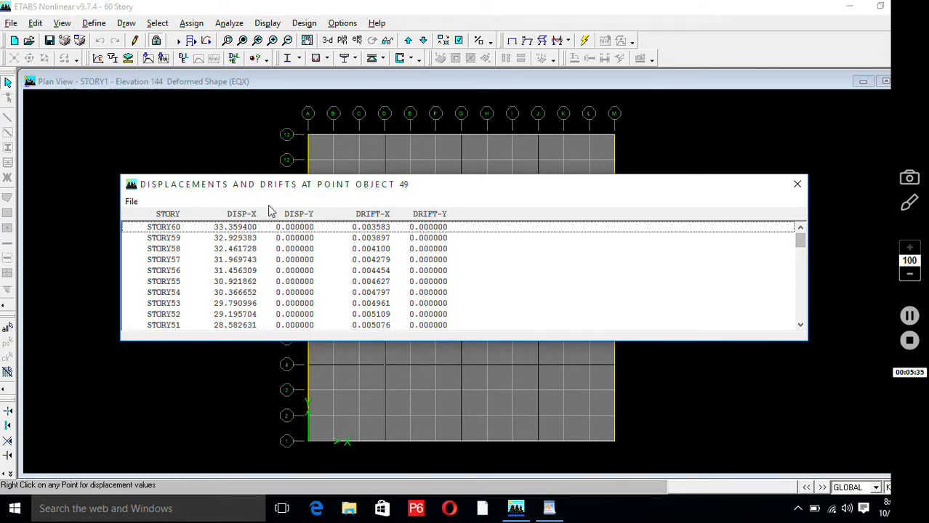
click(132, 202)
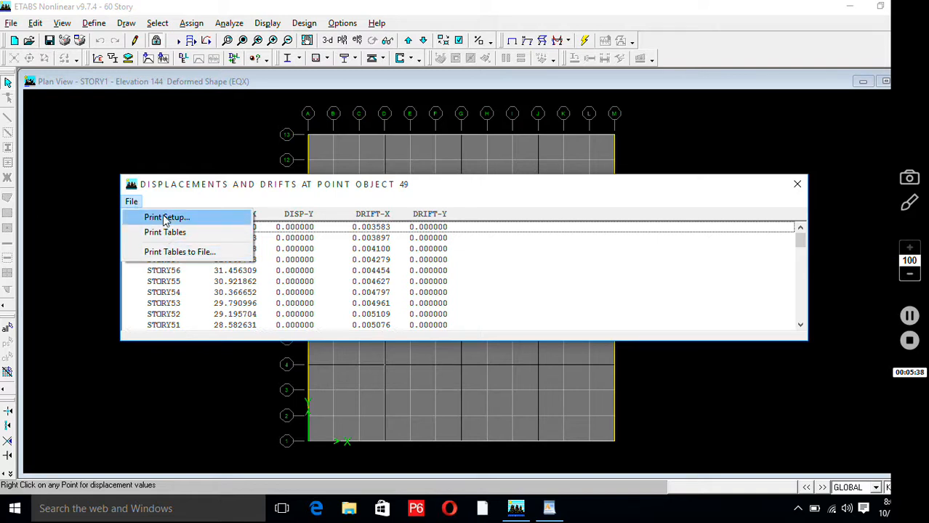
click(191, 258)
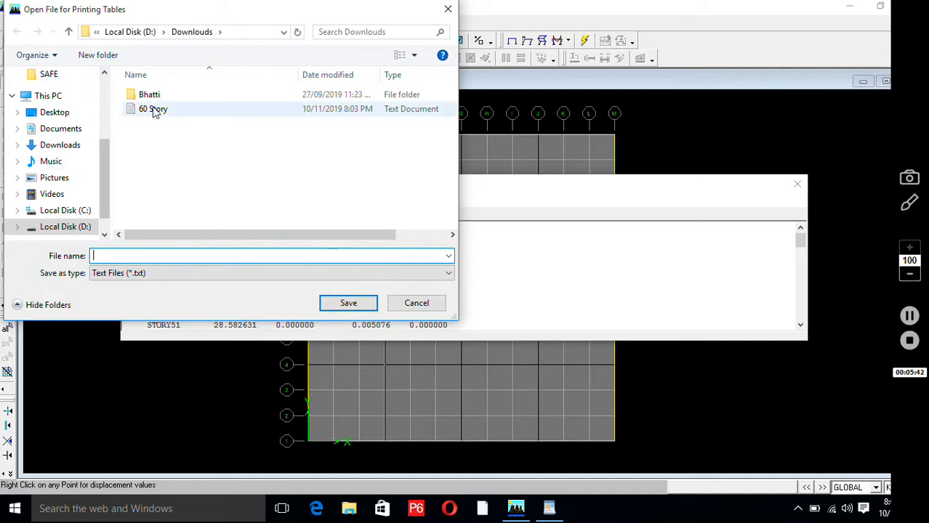
click(447, 7)
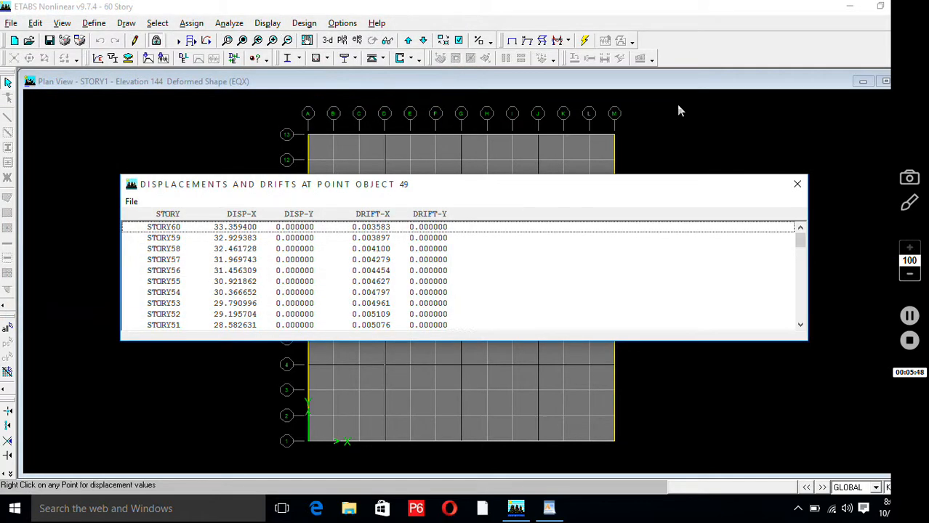
Close the point's displacement and drift table and return the STORY1 plan to its undeformed shape.
click(796, 184)
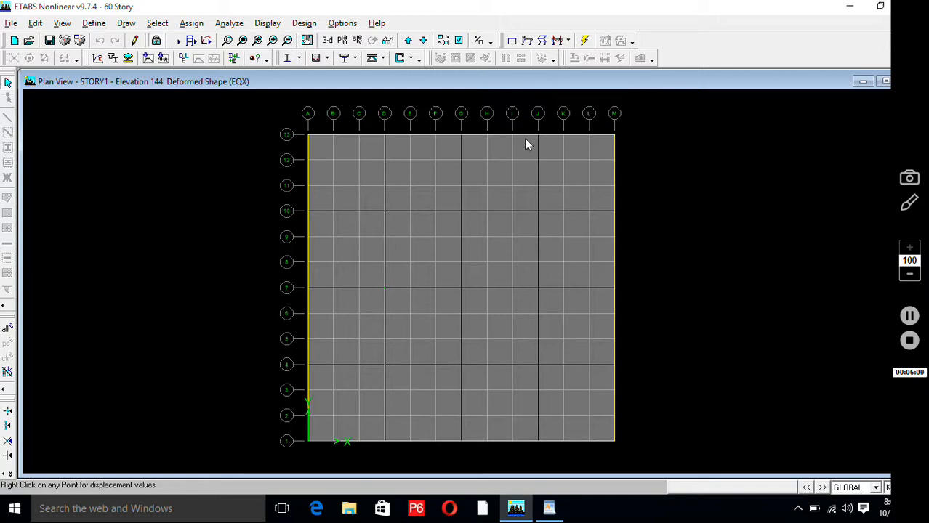
click(513, 42)
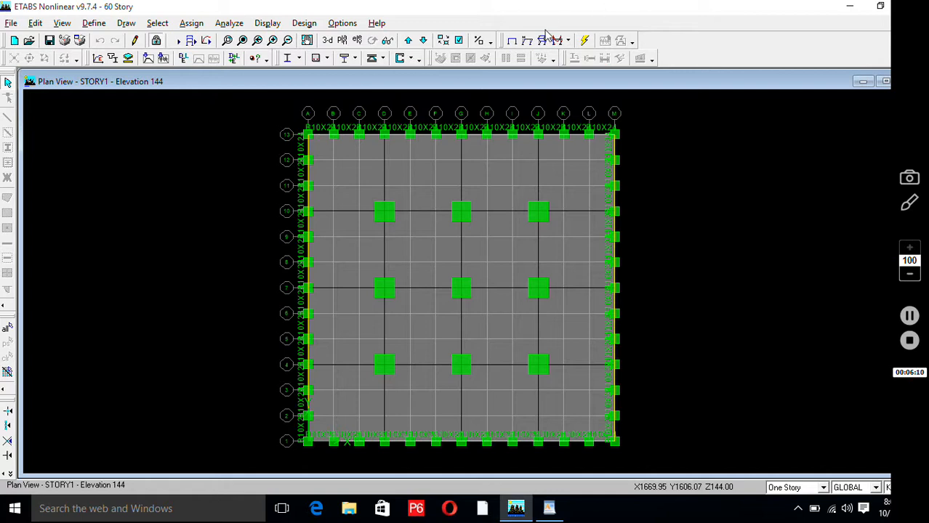
click(542, 42)
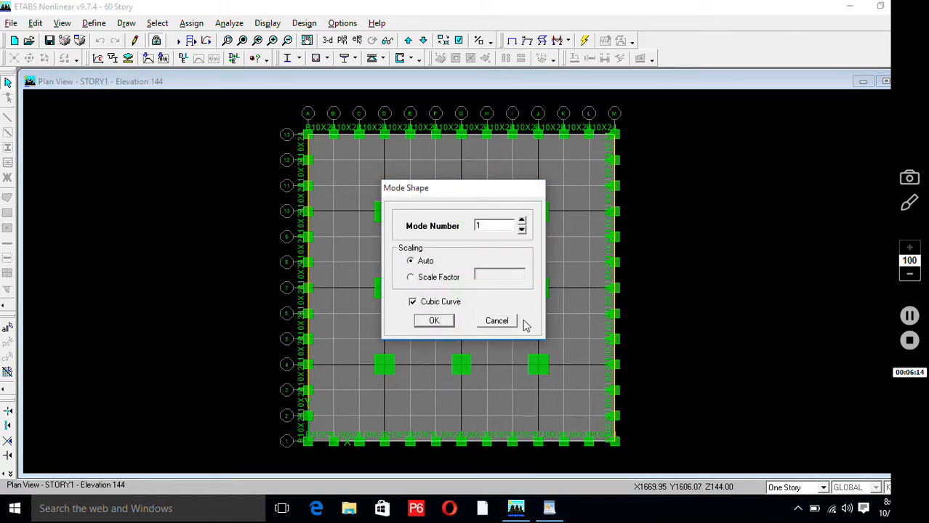
click(500, 322)
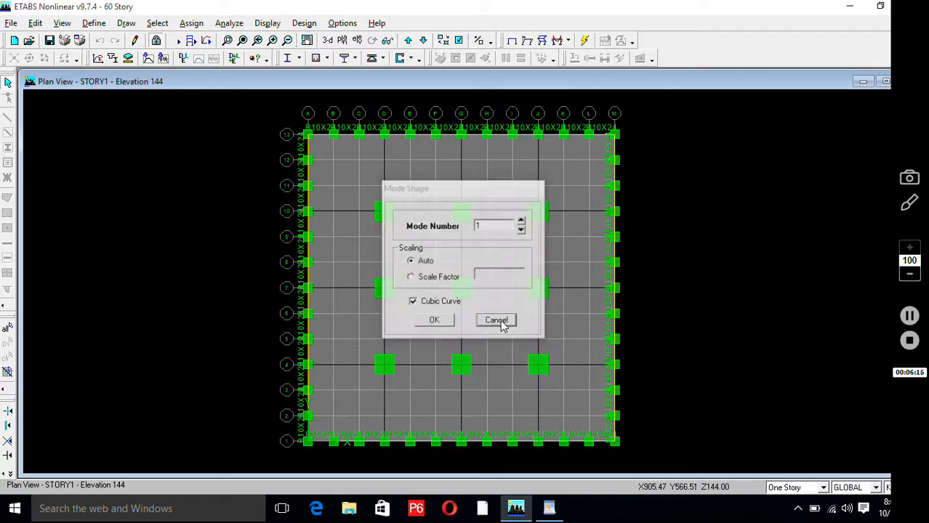
Display the uniform shell/area loads in the GRAVITY direction for the LIVE load case on the STORY1 plan.
click(260, 26)
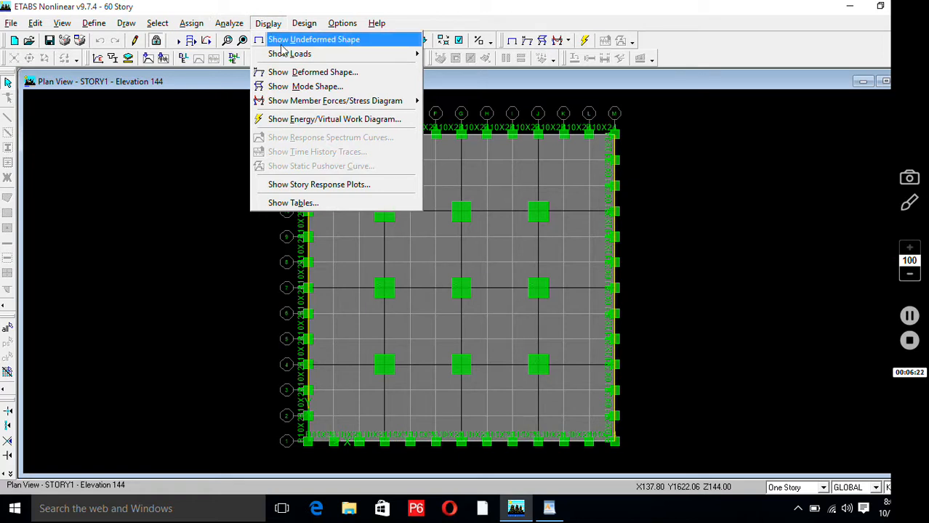
mouse_move(285, 55)
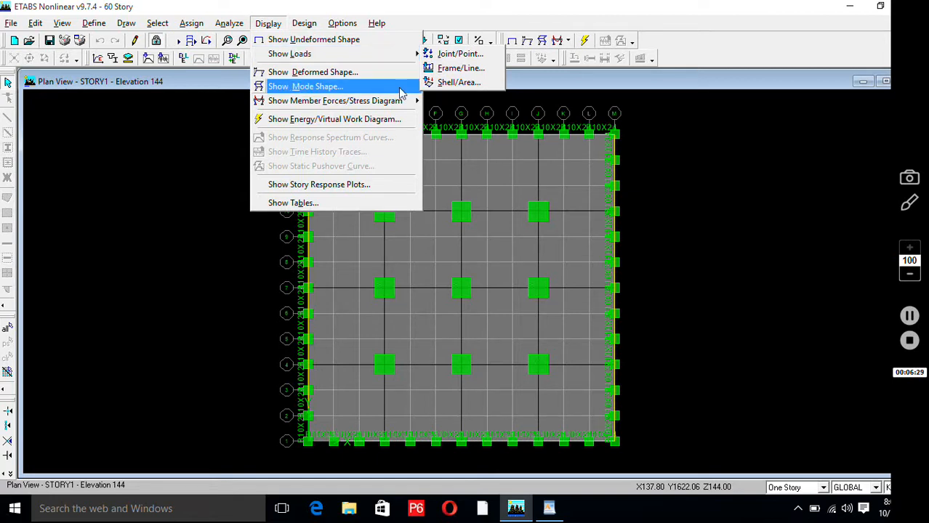
mouse_move(316, 58)
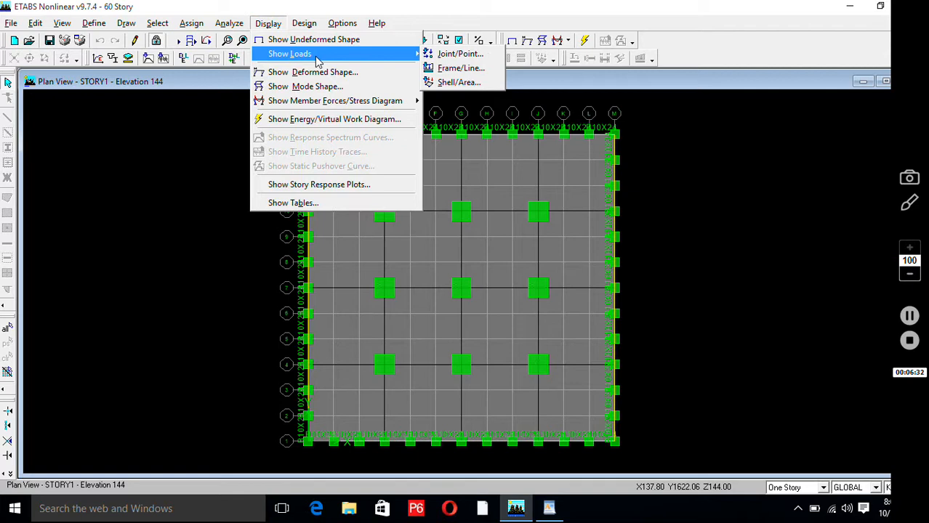
click(457, 87)
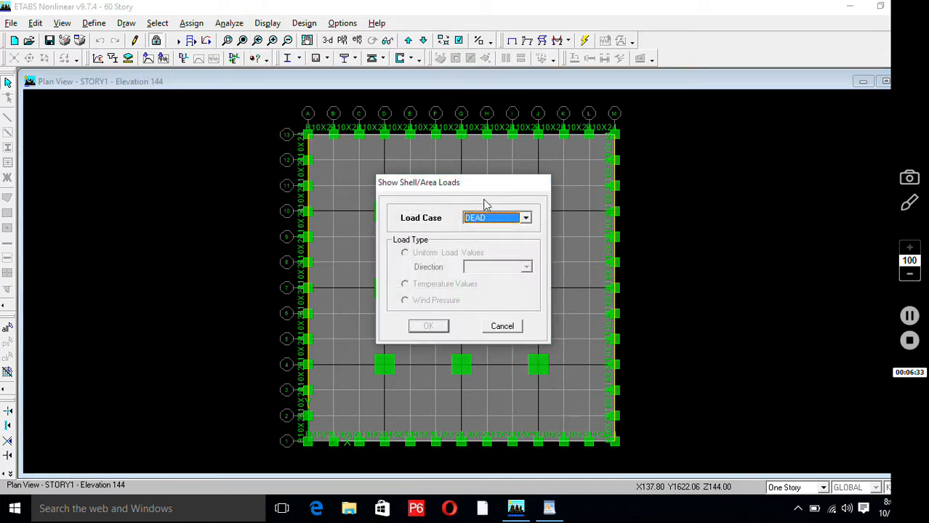
click(524, 218)
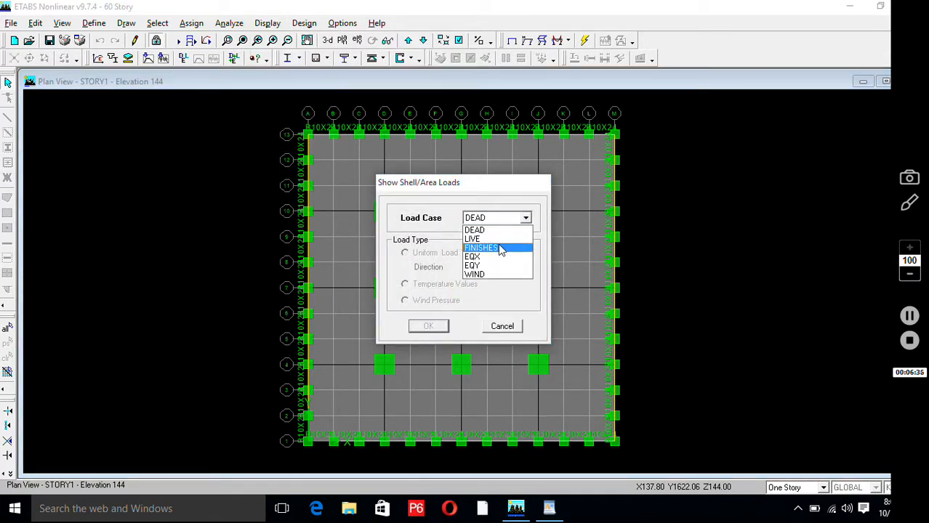
click(497, 239)
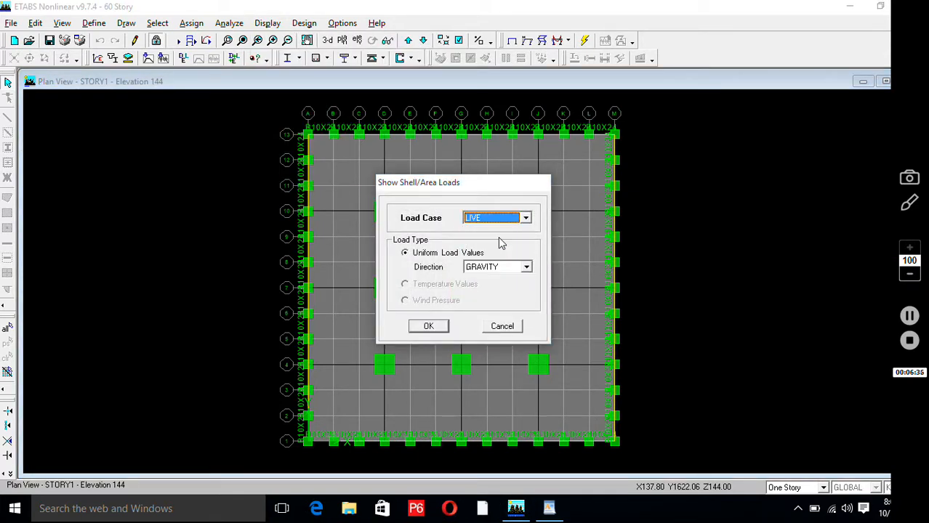
click(428, 327)
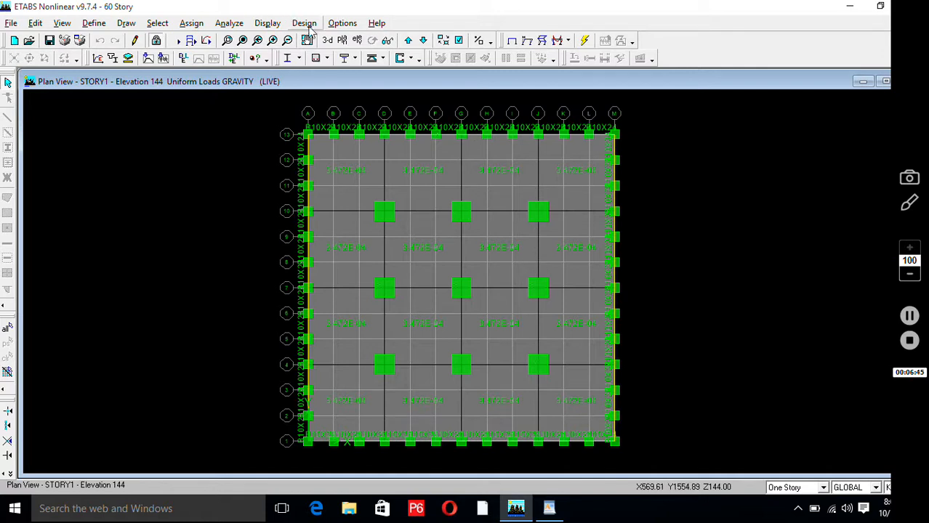
Display mode shape 12 with automatic scaling and switch the view to elevation 1.
click(269, 24)
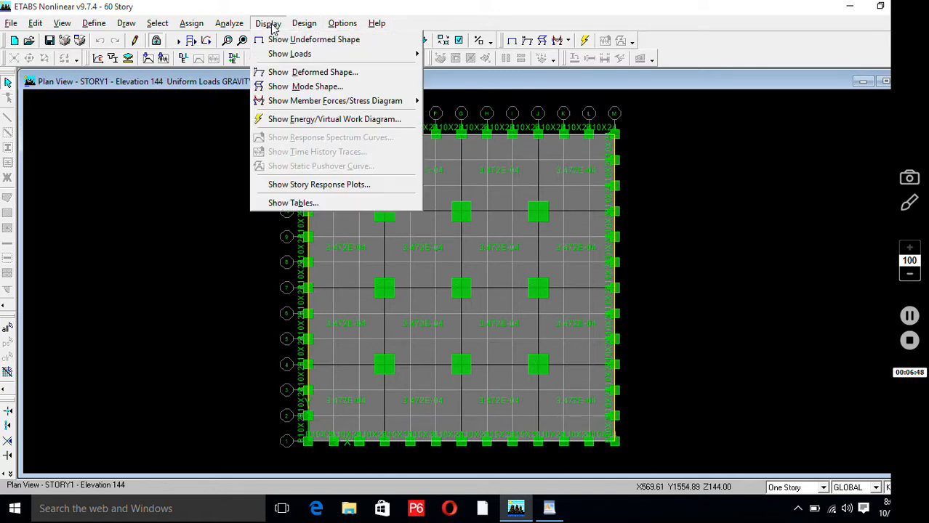
click(301, 87)
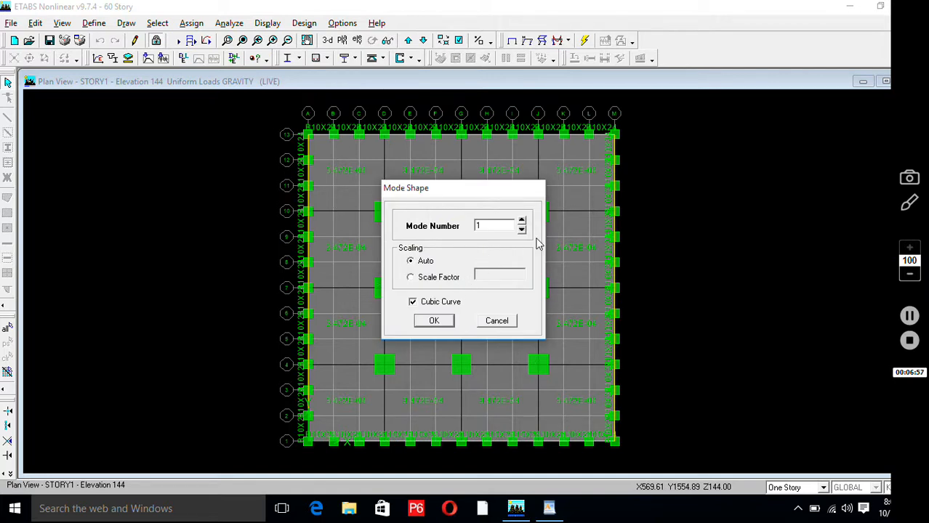
click(424, 280)
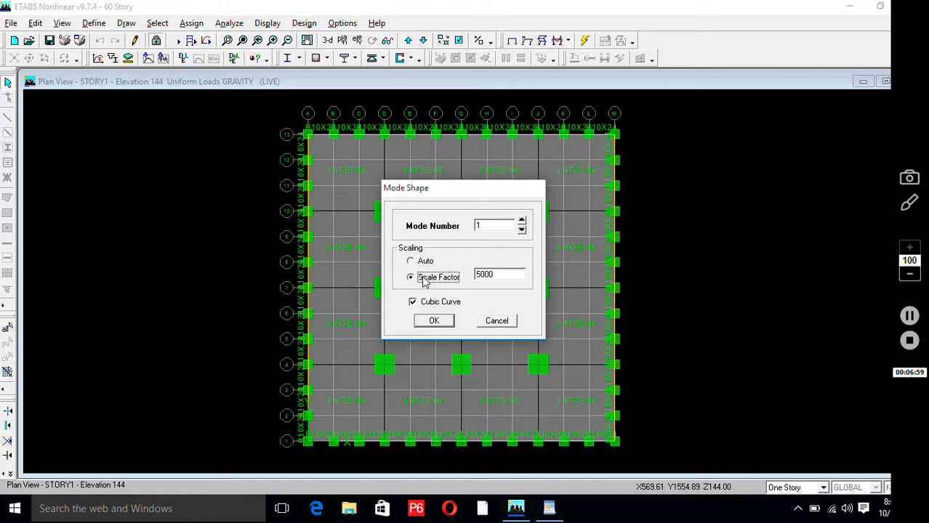
click(423, 261)
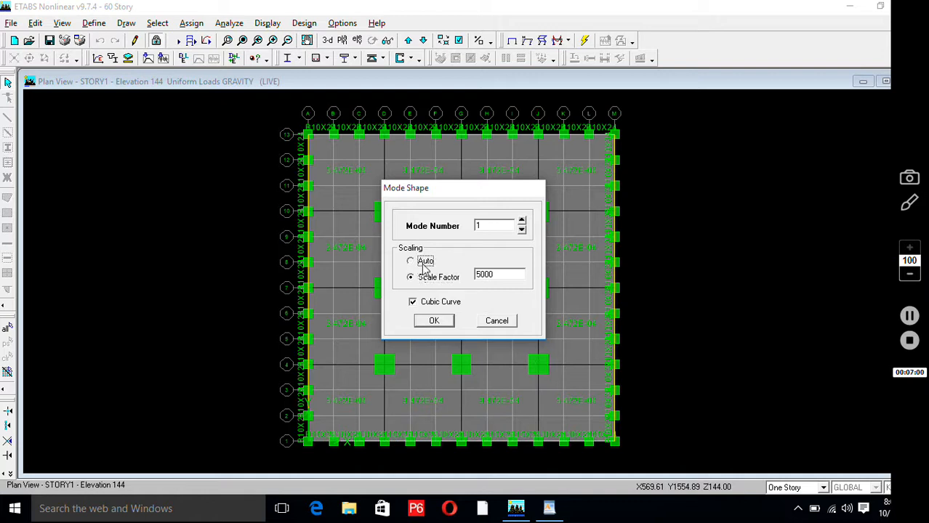
click(522, 222)
click(522, 221)
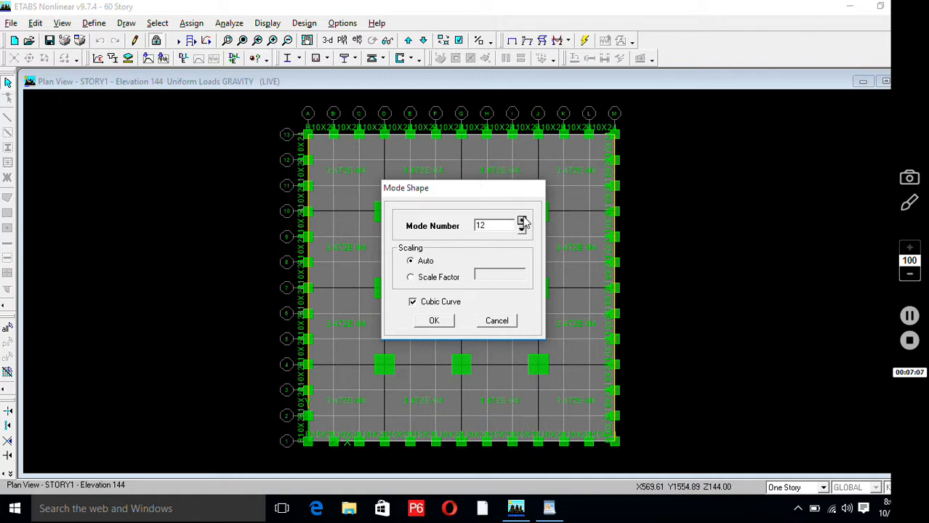
click(437, 325)
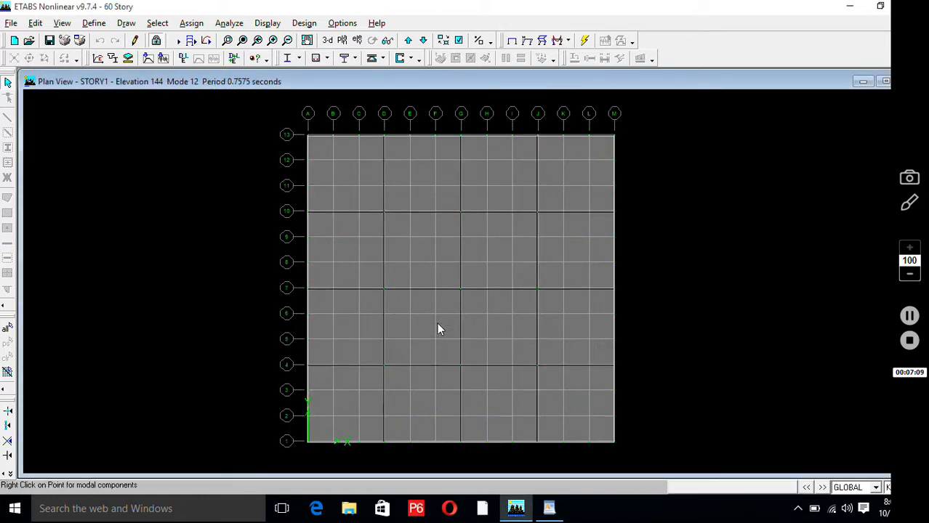
click(357, 40)
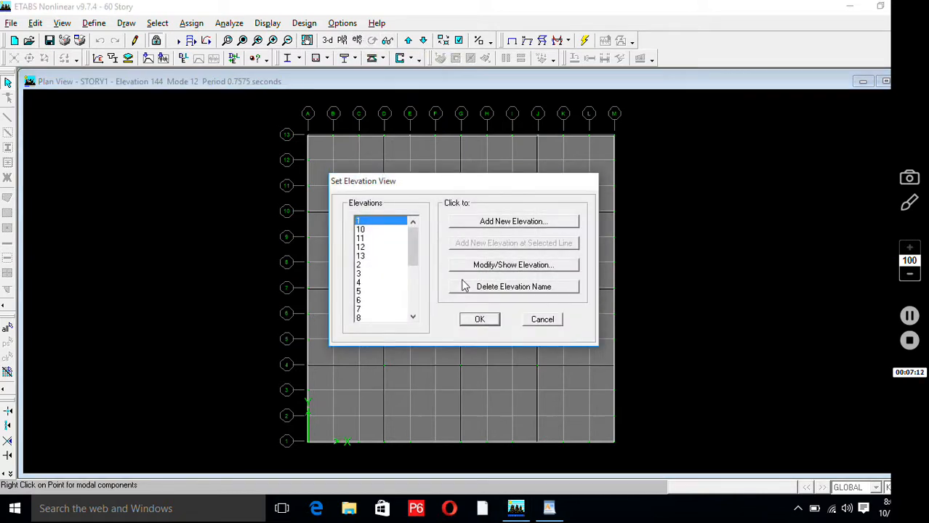
click(487, 321)
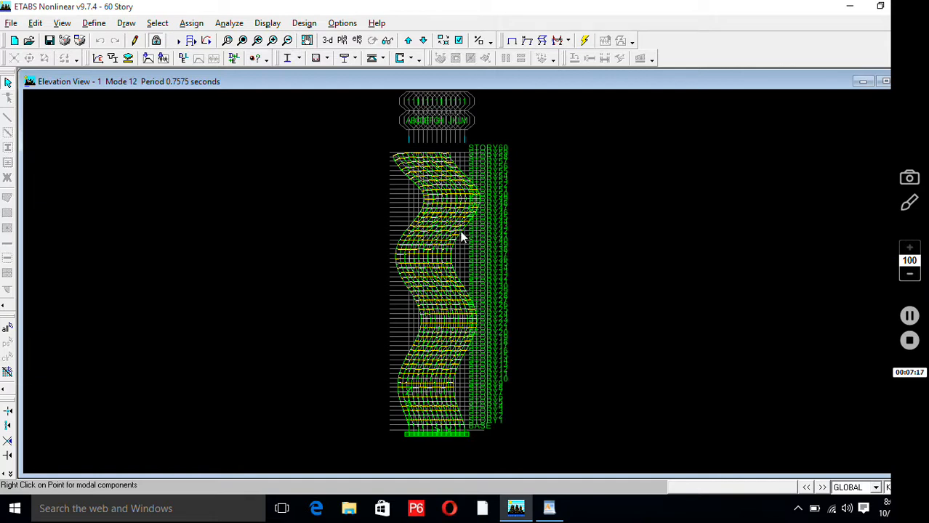
Display mode shape 3 in the elevation view, keeping automatic scaling and the cubic curve.
click(541, 40)
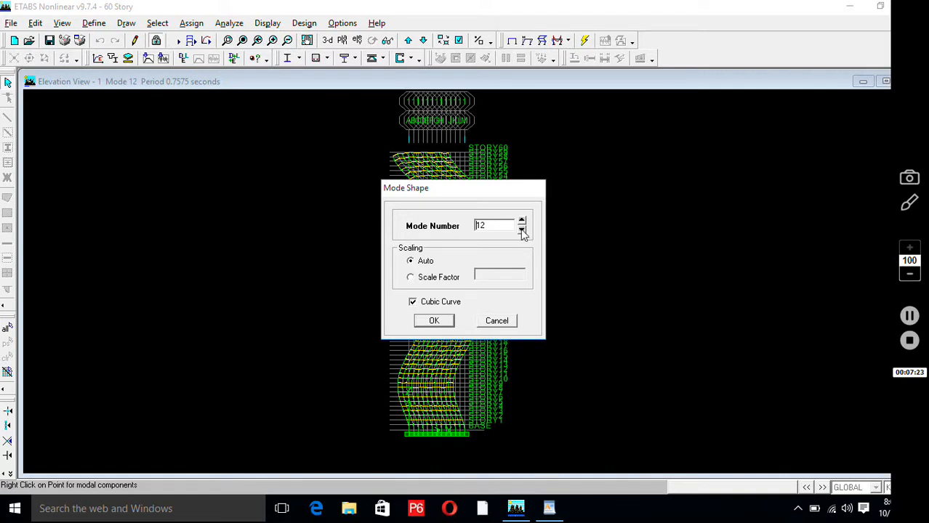
click(521, 230)
click(521, 230)
click(521, 230)
click(521, 229)
click(521, 229)
click(521, 230)
click(521, 230)
click(521, 229)
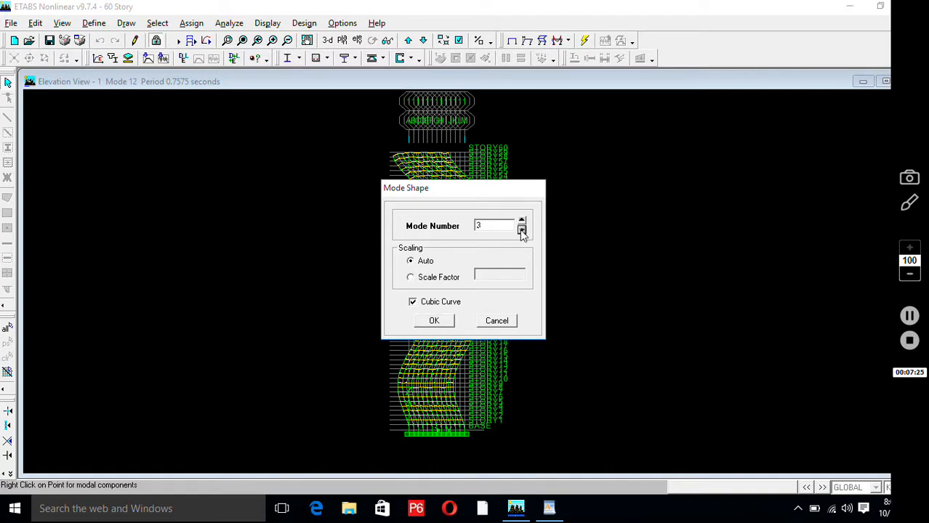
click(436, 319)
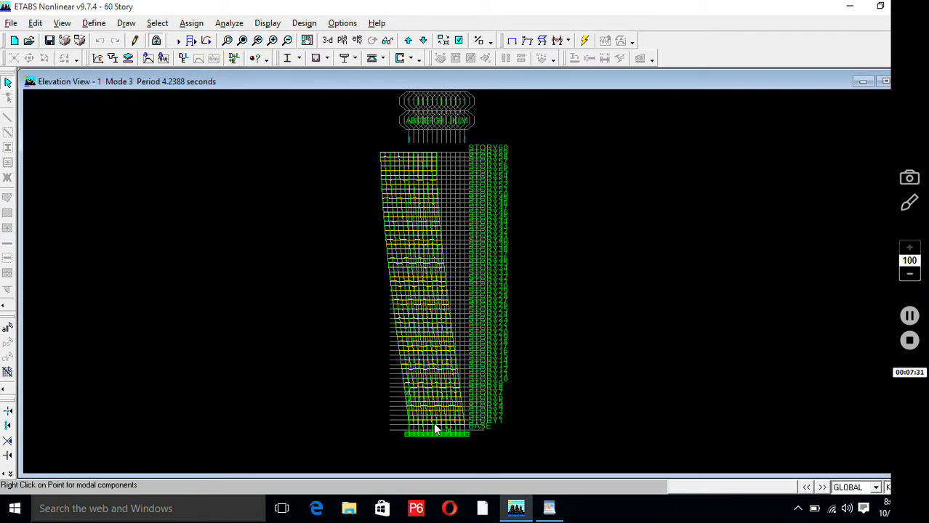
Display the support reactions for the DCON2 combo on elevation 1, showing the values at the base supports.
click(268, 23)
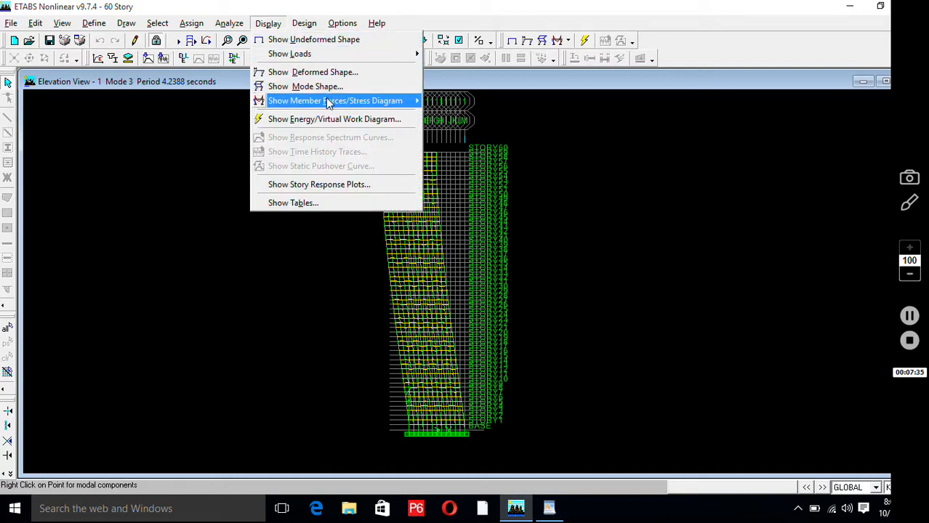
mouse_move(327, 104)
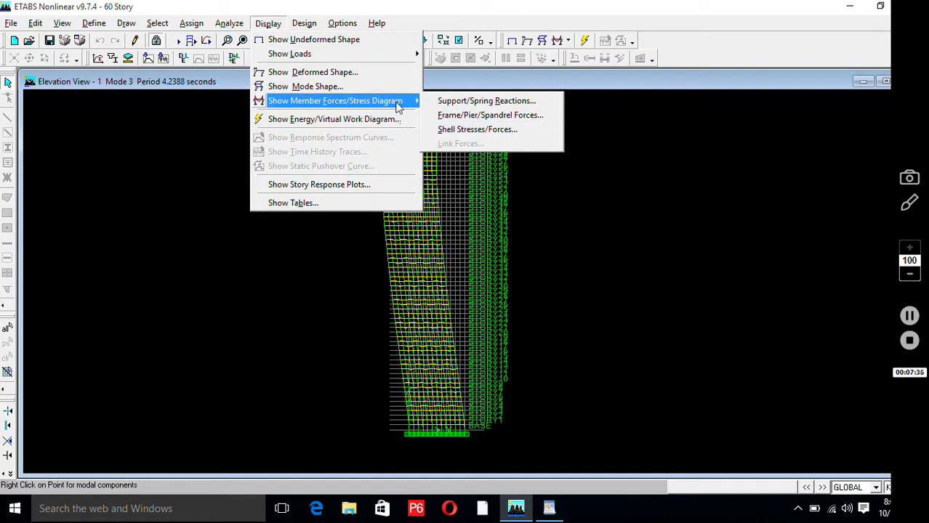
click(465, 104)
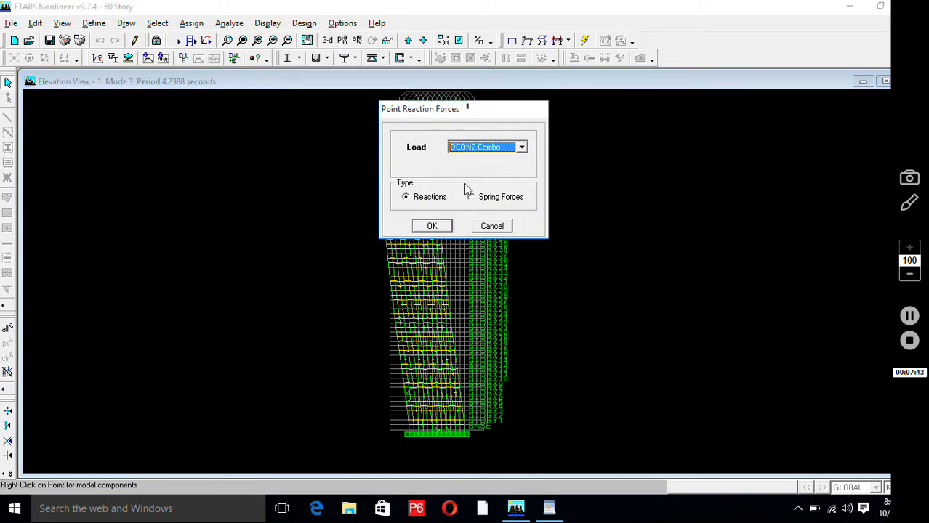
click(432, 226)
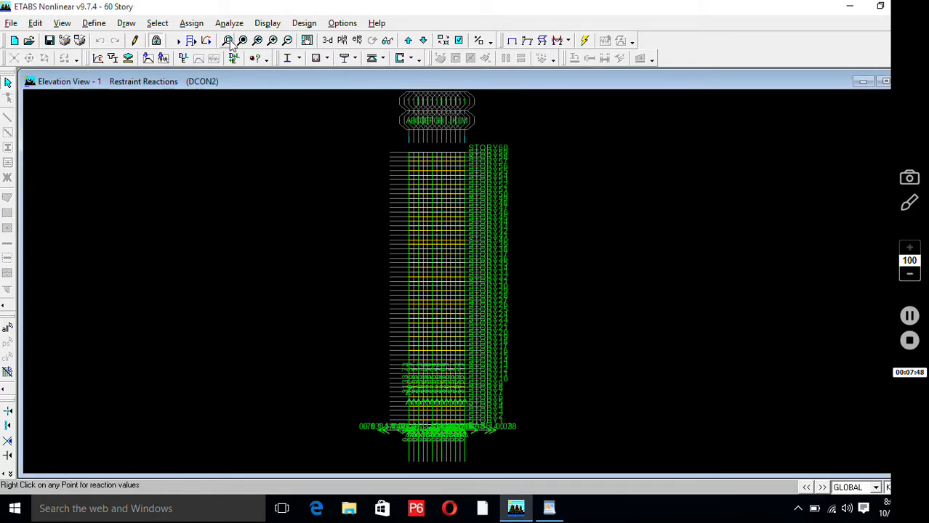
click(227, 40)
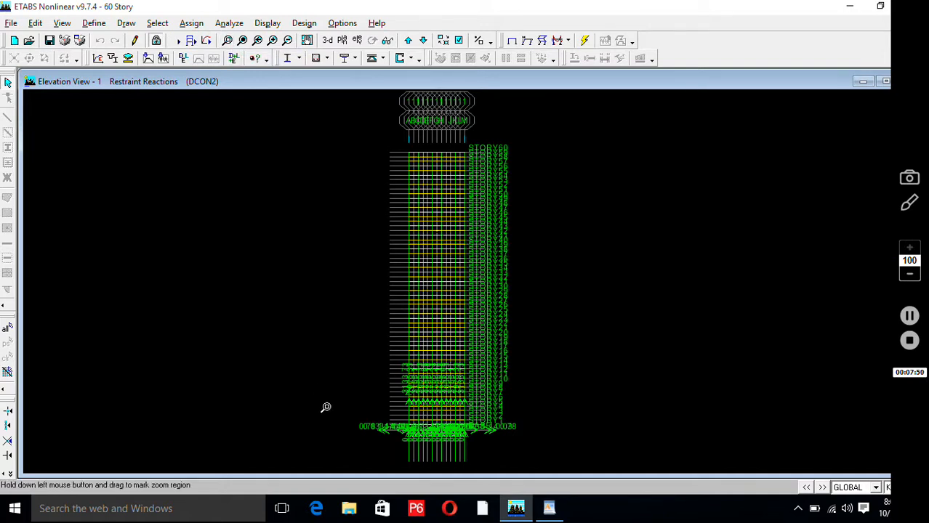
drag(325, 408, 560, 442)
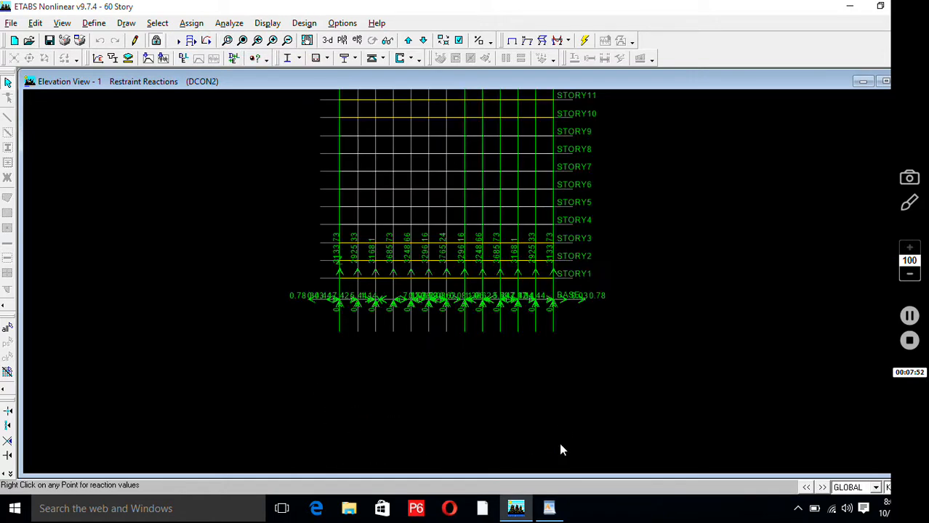
click(226, 43)
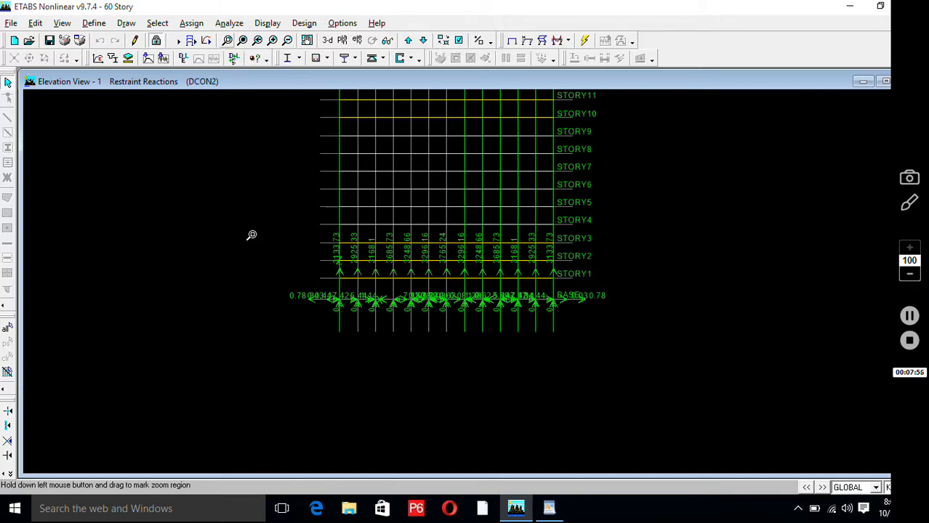
drag(253, 234, 638, 328)
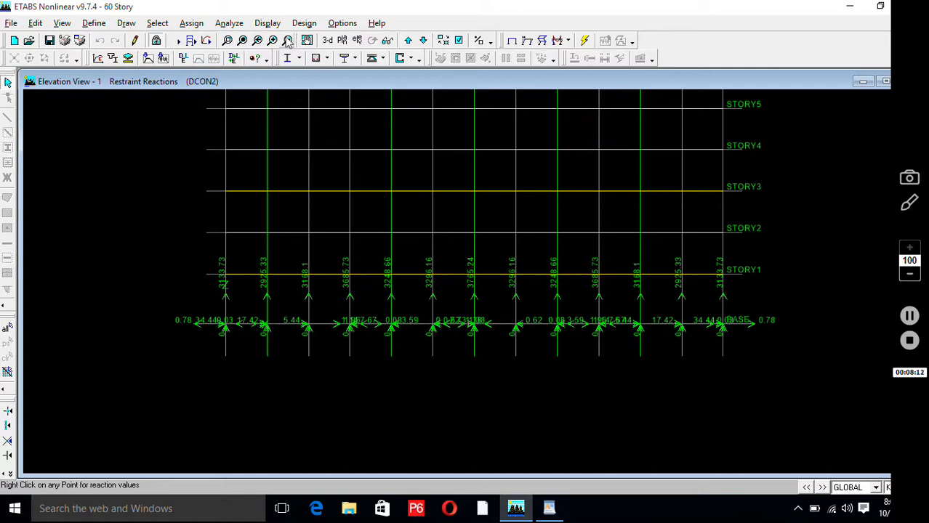
Display the frame axial force diagram for the DCON2 combo, unfilled and with values shown, focusing on the lower stories.
click(268, 24)
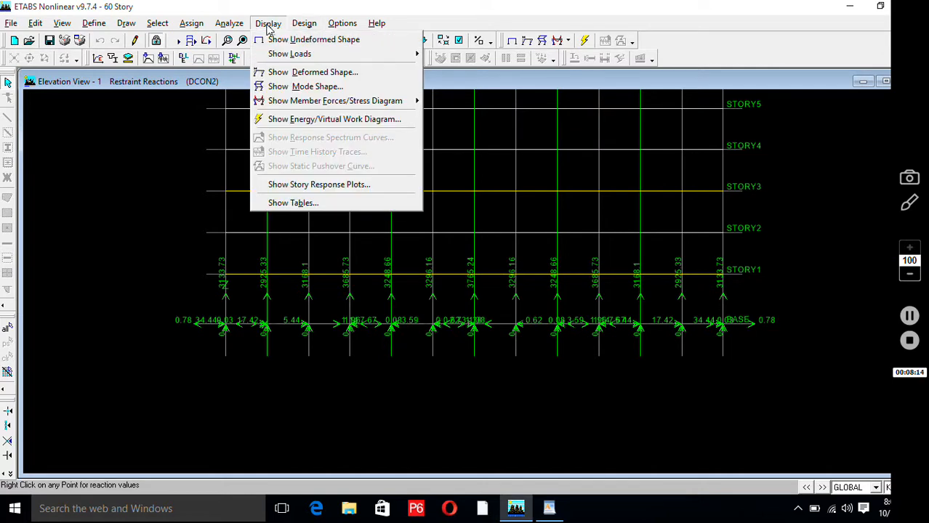
mouse_move(296, 100)
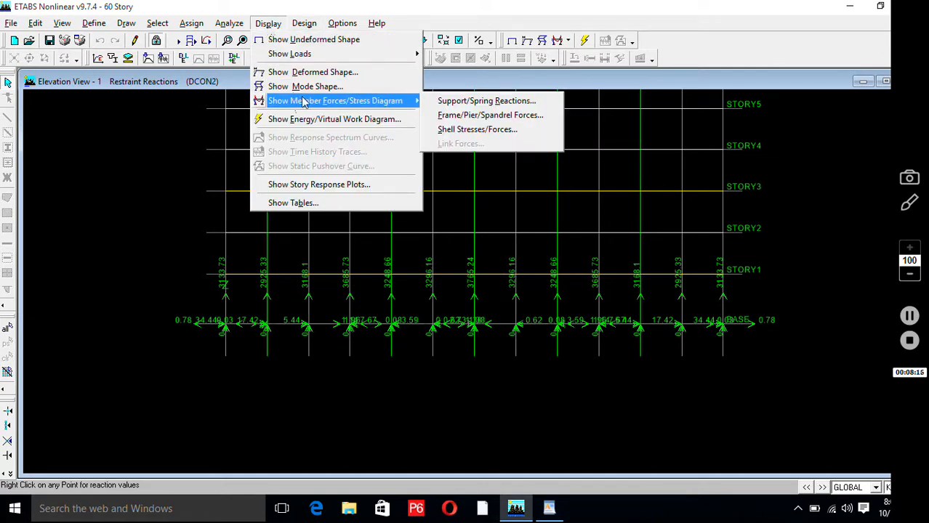
click(489, 116)
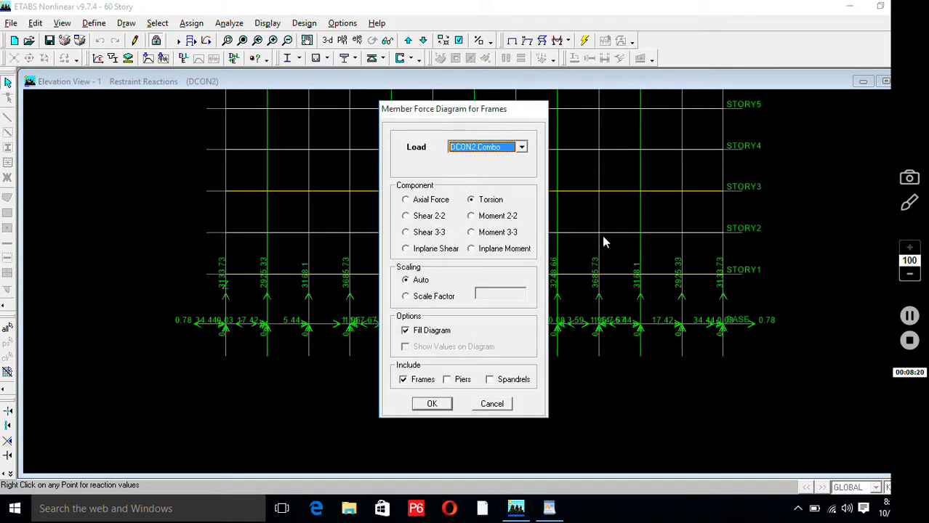
click(427, 203)
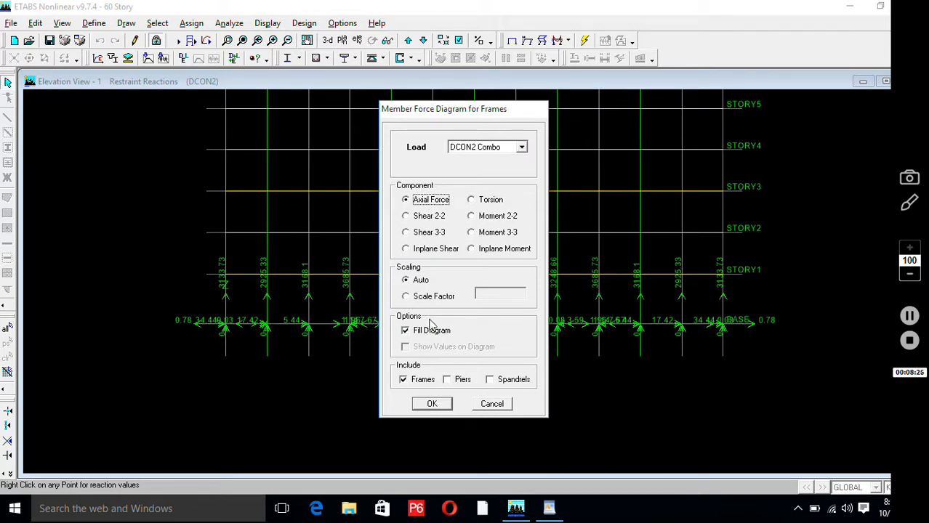
click(429, 333)
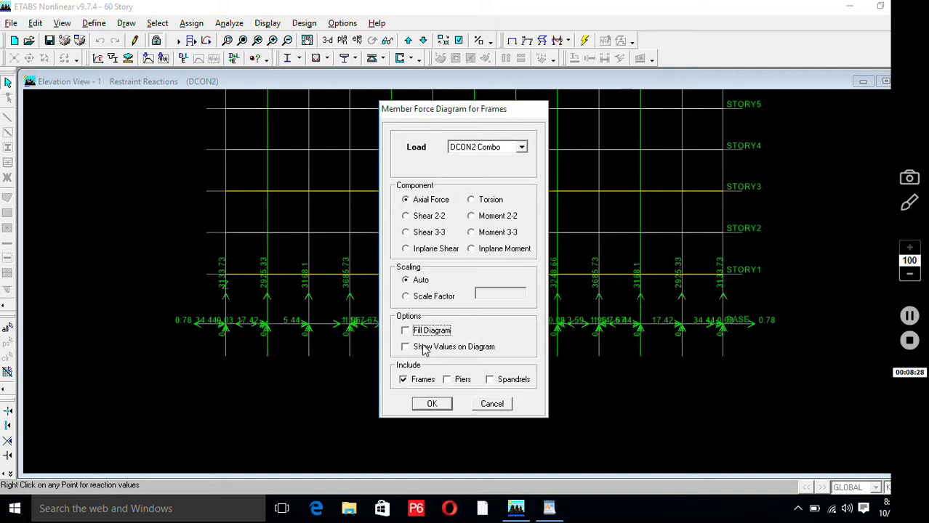
click(426, 347)
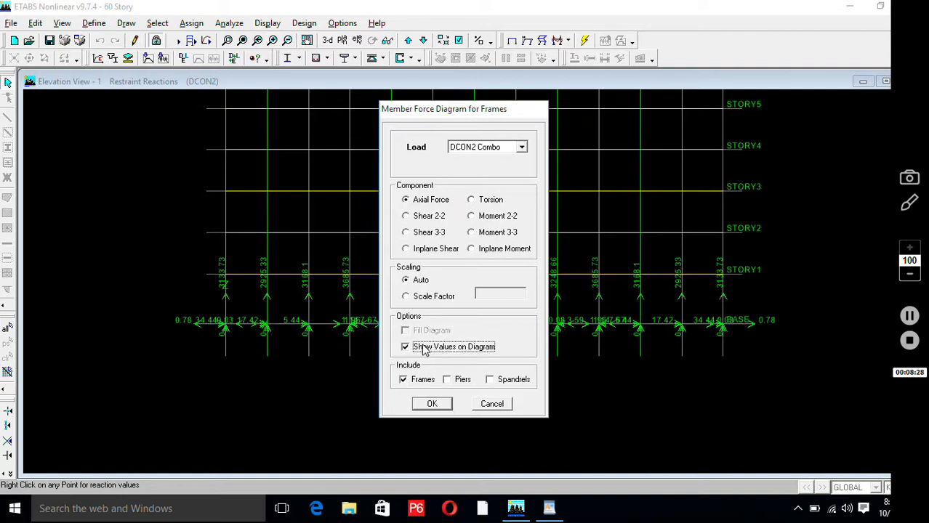
click(433, 405)
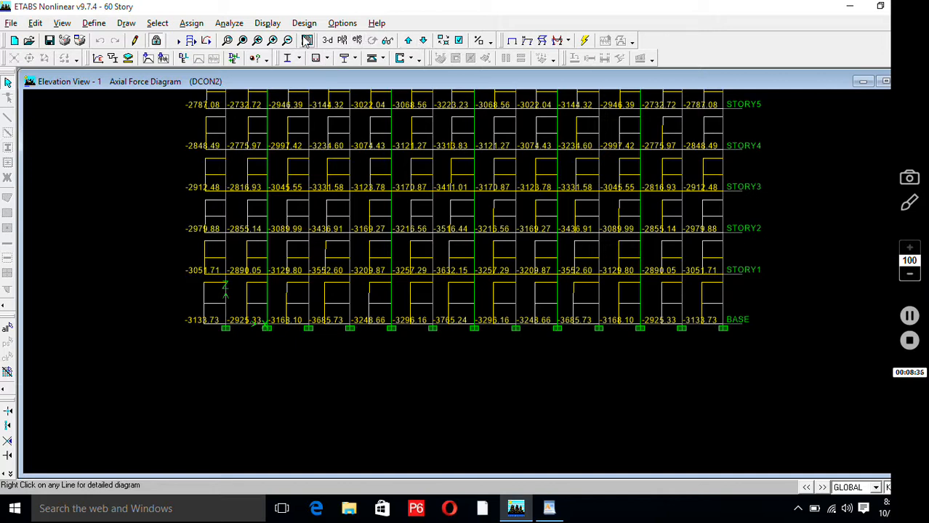
click(242, 40)
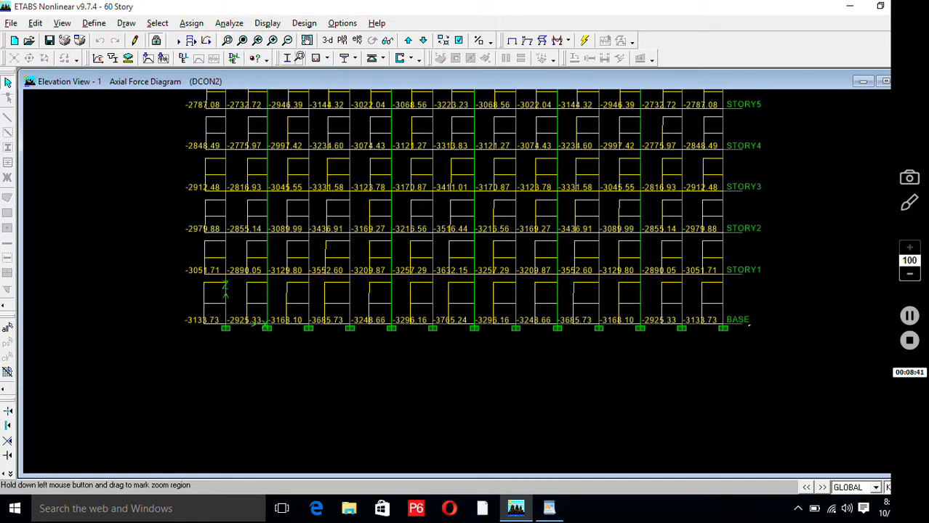
drag(172, 126, 632, 221)
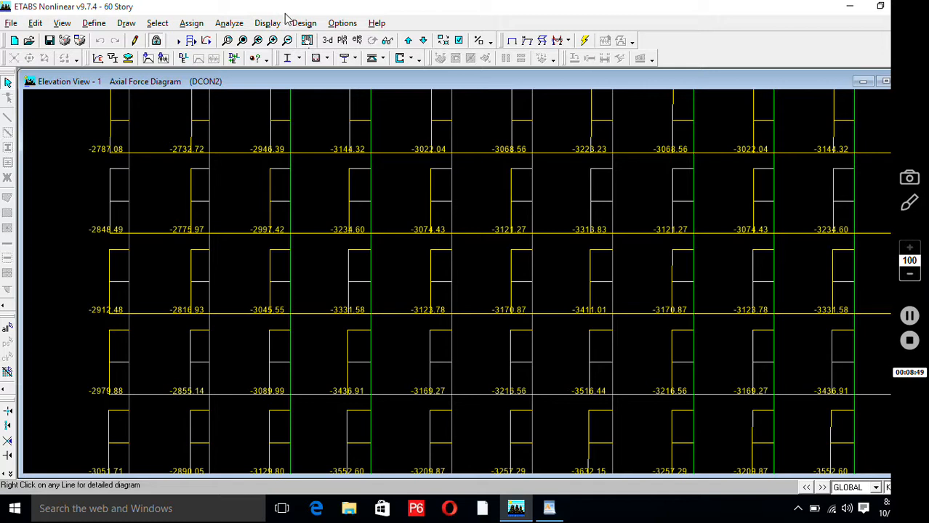
Display the frame in-plane shear diagram for the DCON2 combo with values shown and automatic scaling.
click(263, 24)
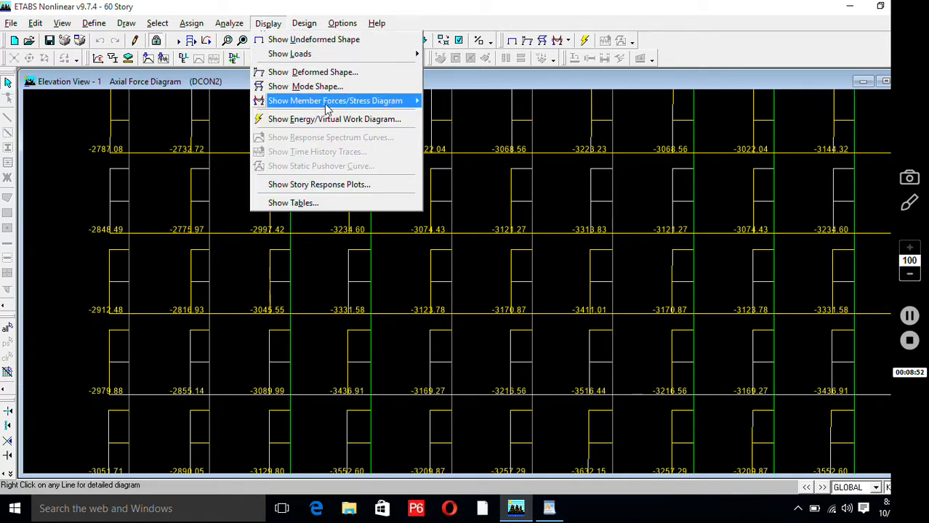
mouse_move(327, 108)
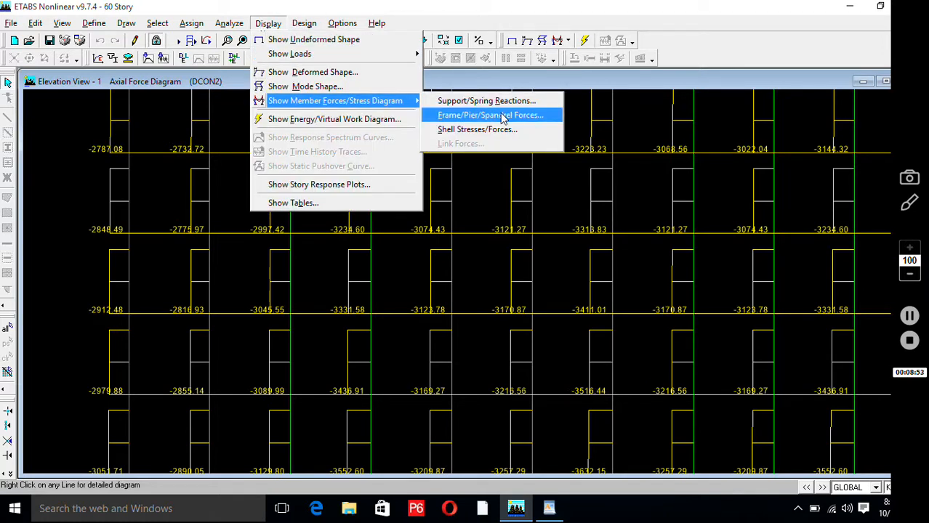
click(502, 116)
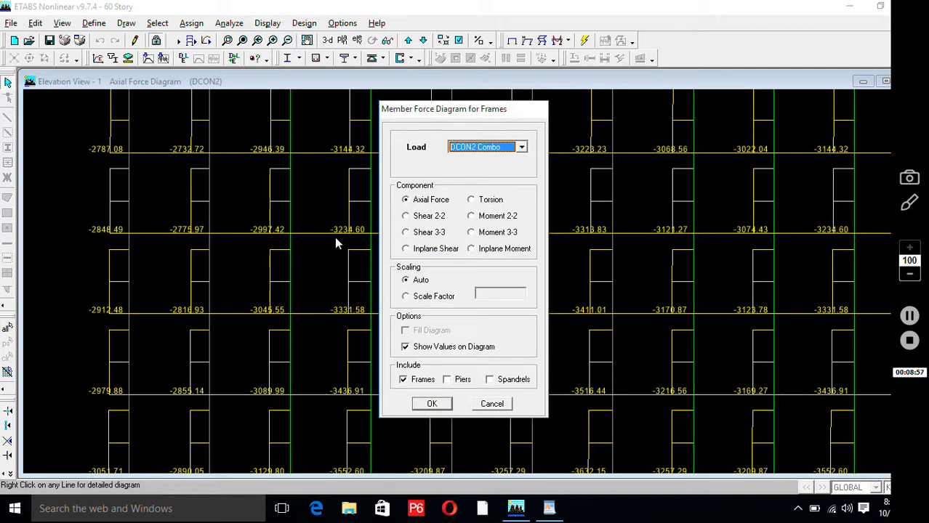
click(433, 252)
click(430, 403)
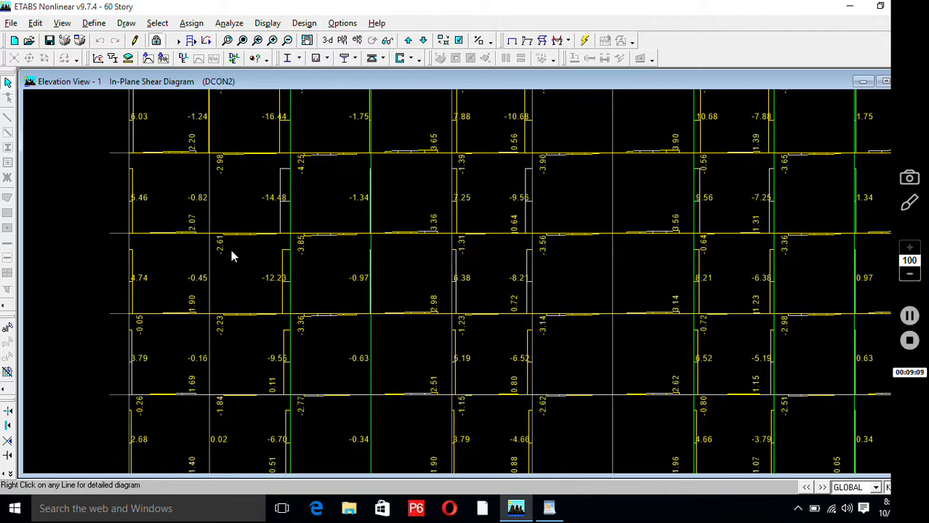
Display the shell M11 force contours for the DCON2 combo on elevation 1, with averaging at selected elements.
click(268, 24)
mouse_move(319, 106)
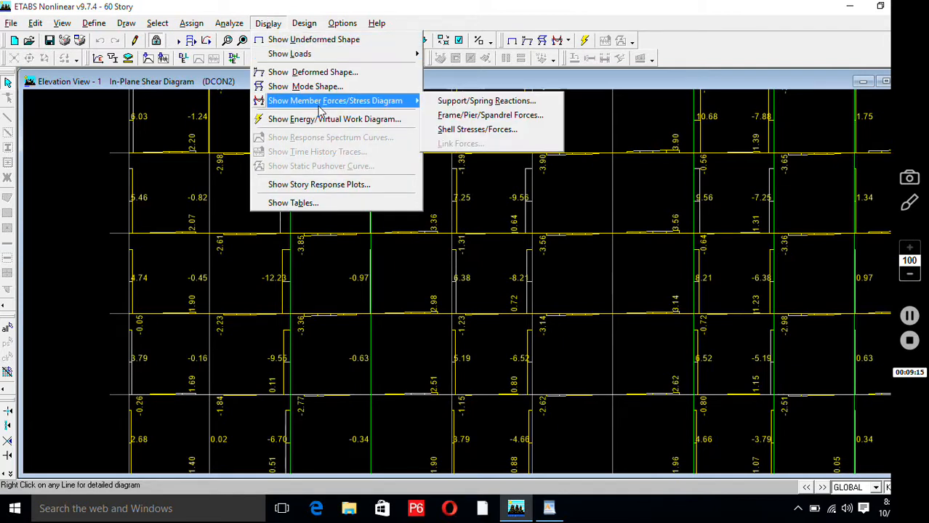
click(453, 130)
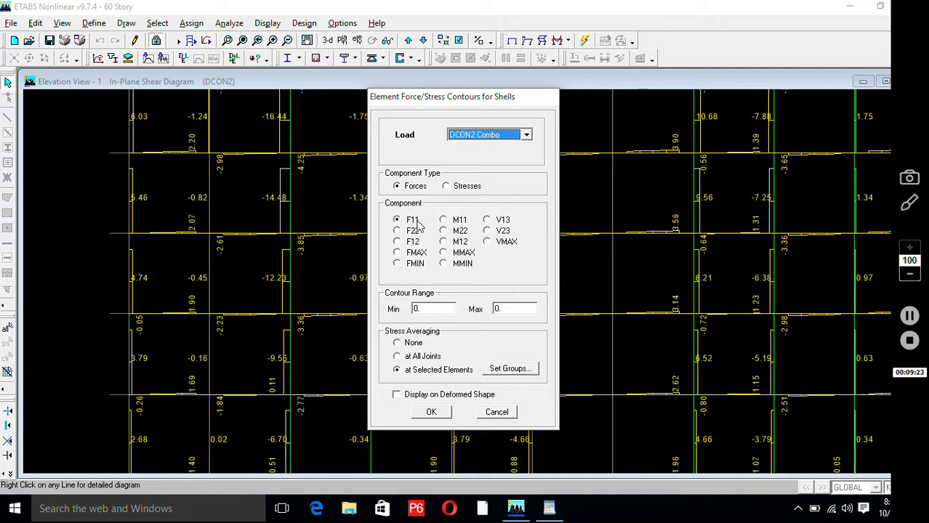
click(450, 223)
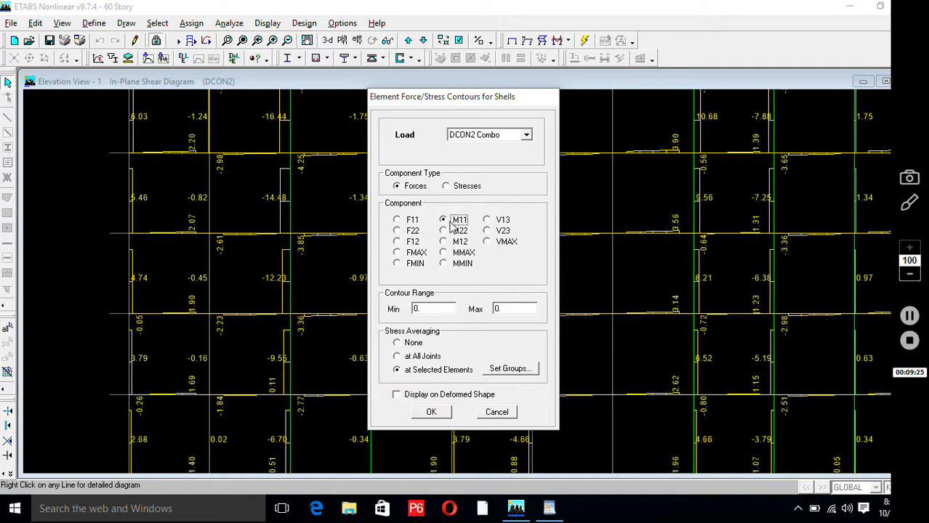
click(434, 412)
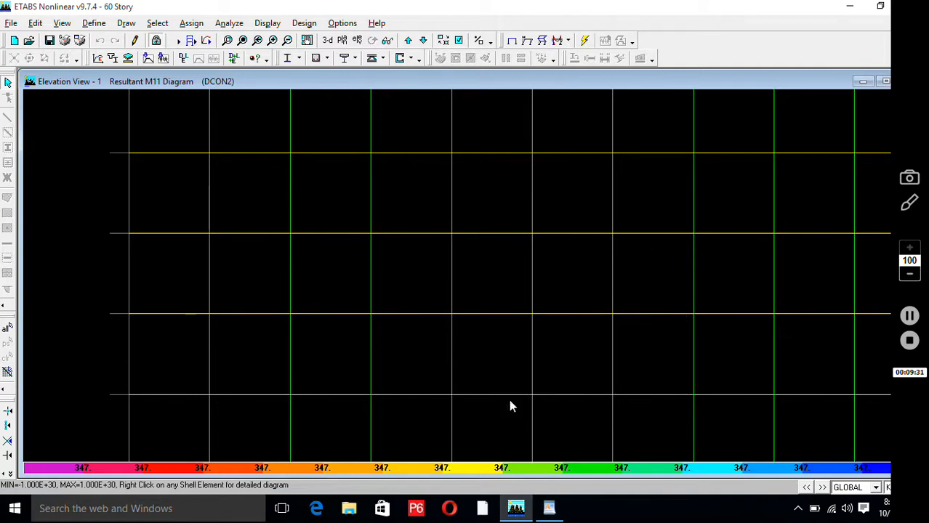
drag(511, 411, 466, 344)
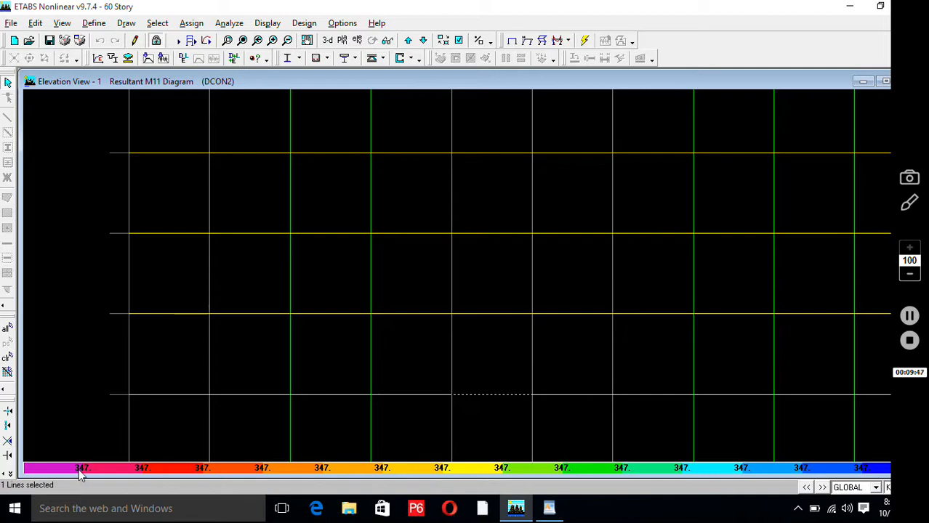
Switch to the STORY1 plan to view the slab's M11 moment contours.
click(346, 42)
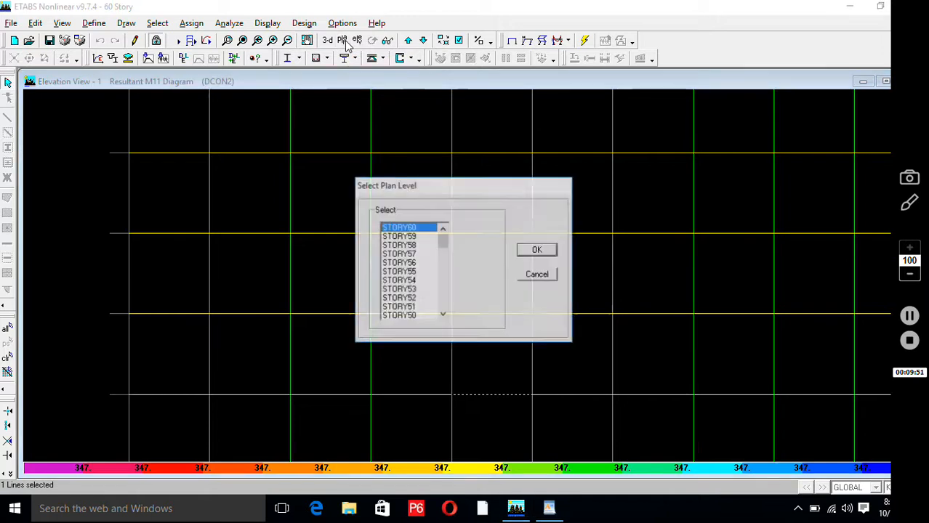
drag(444, 241, 439, 327)
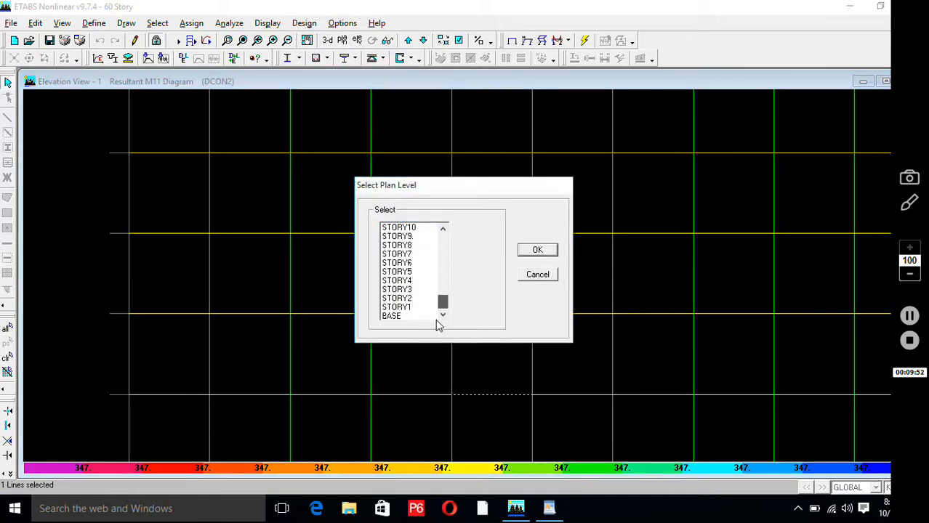
click(417, 308)
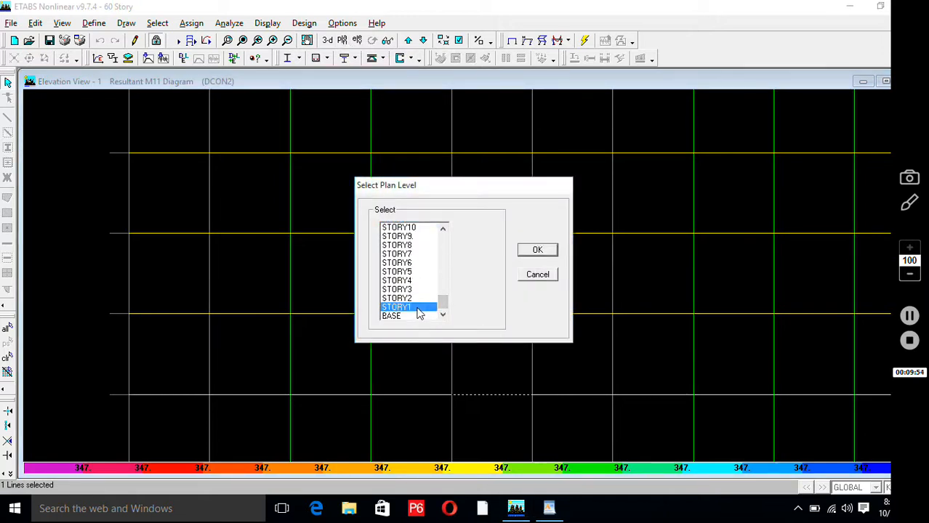
click(538, 250)
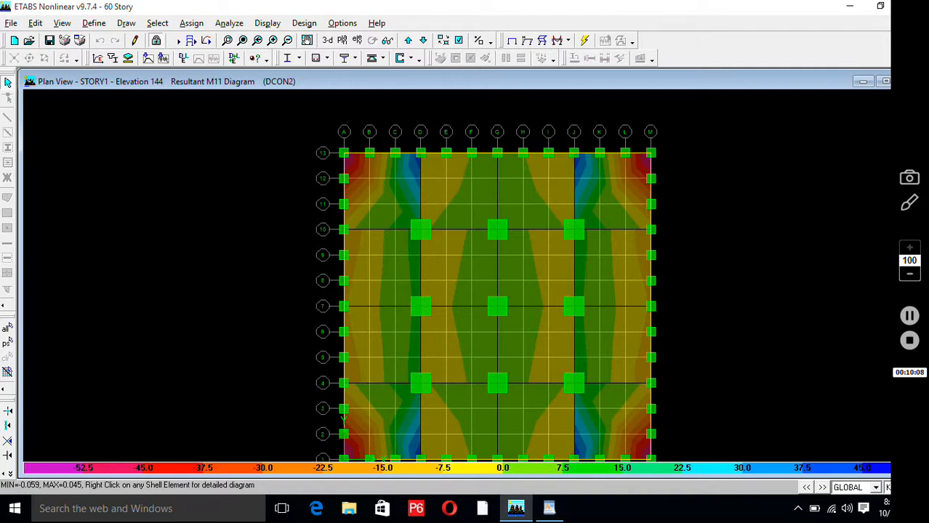
Display the energy/virtual work diagram on the STORY1 plan with EQY forces, EQX displacements and values shown.
click(268, 23)
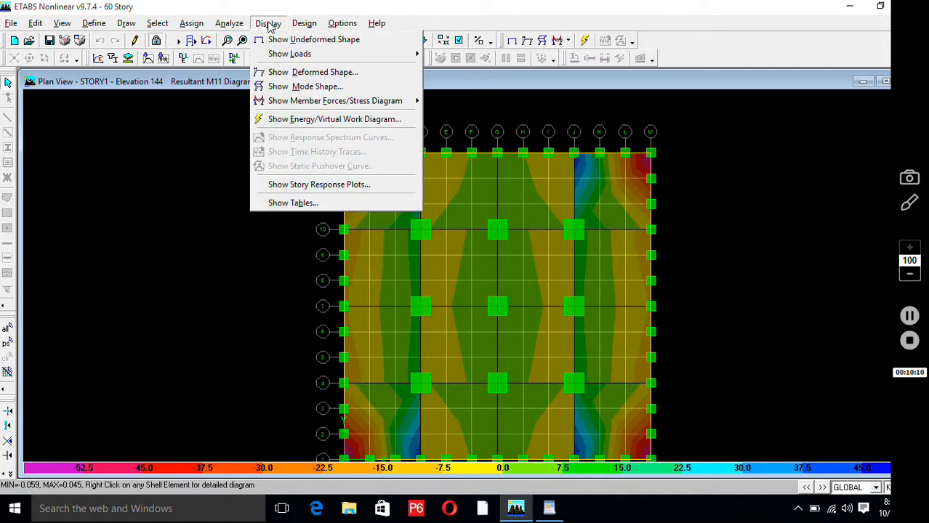
click(327, 118)
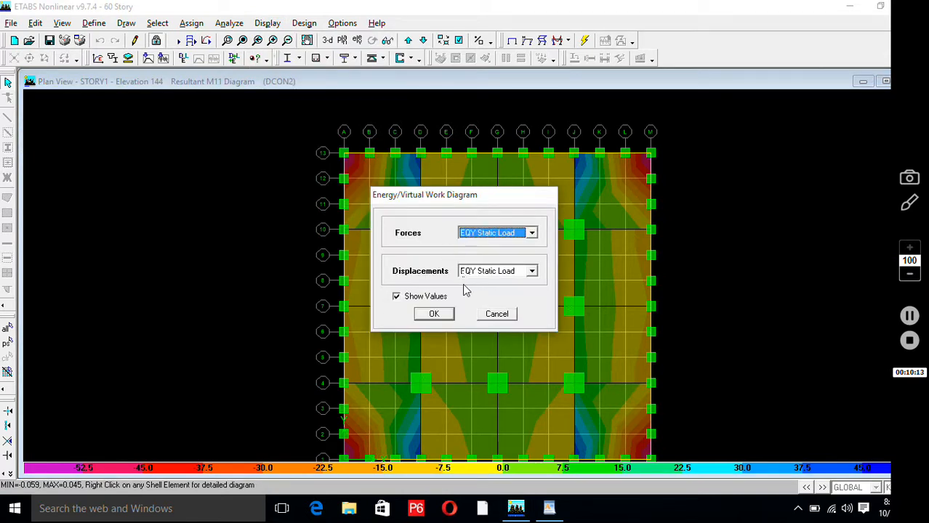
click(532, 271)
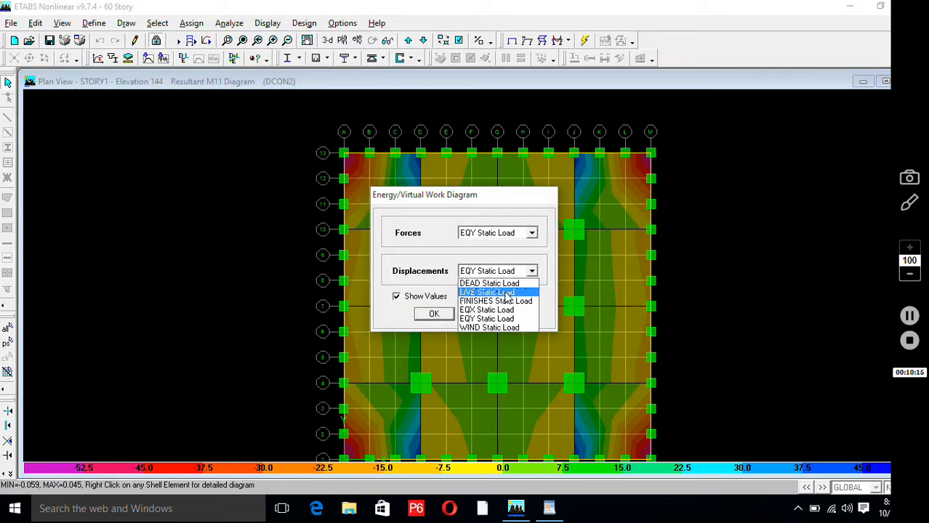
click(491, 311)
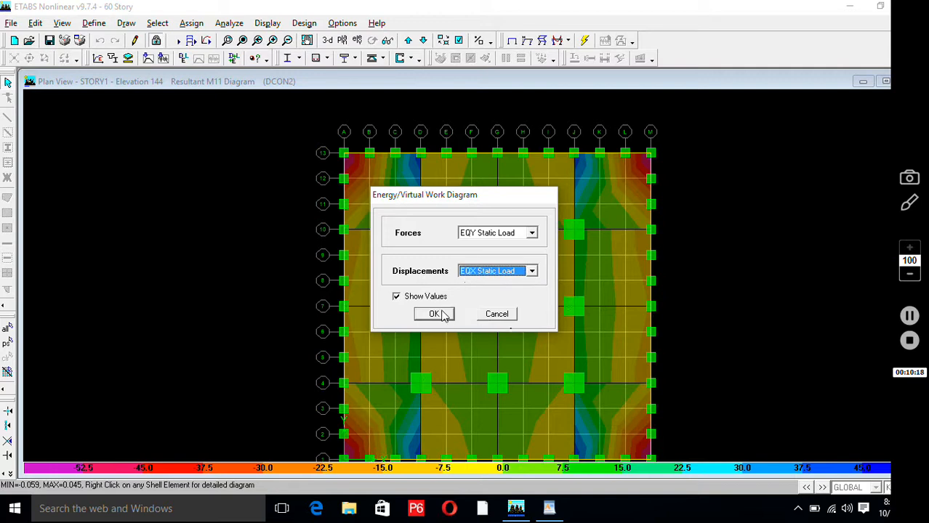
click(440, 313)
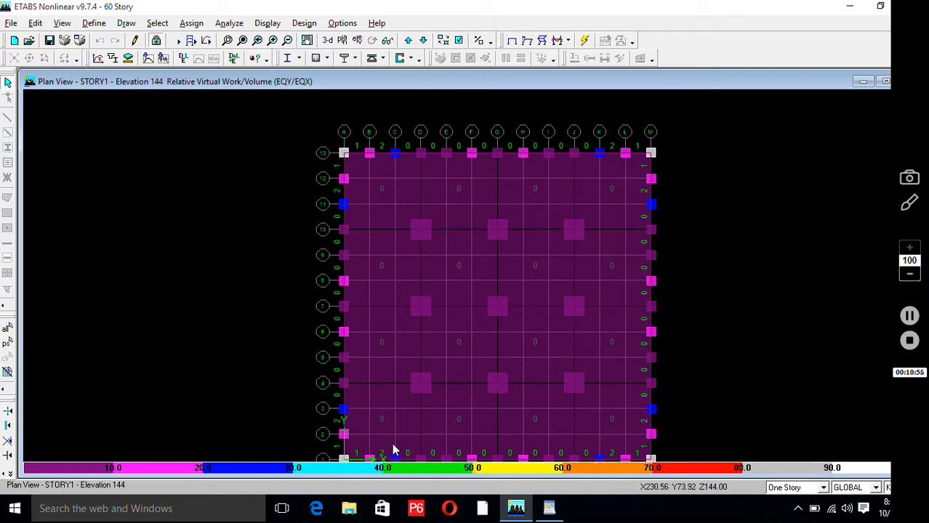
Plot the story response to the EQX case and view the story overturning moments and story shears.
click(269, 24)
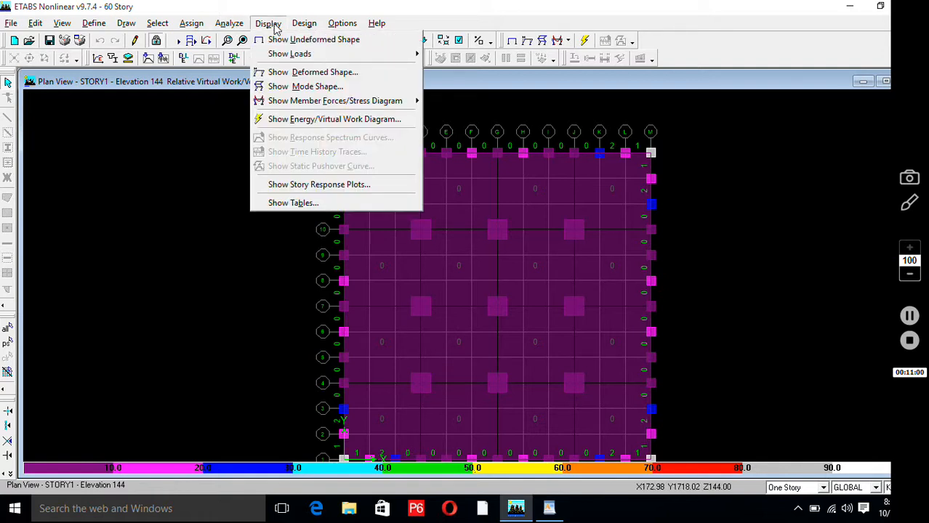
click(298, 187)
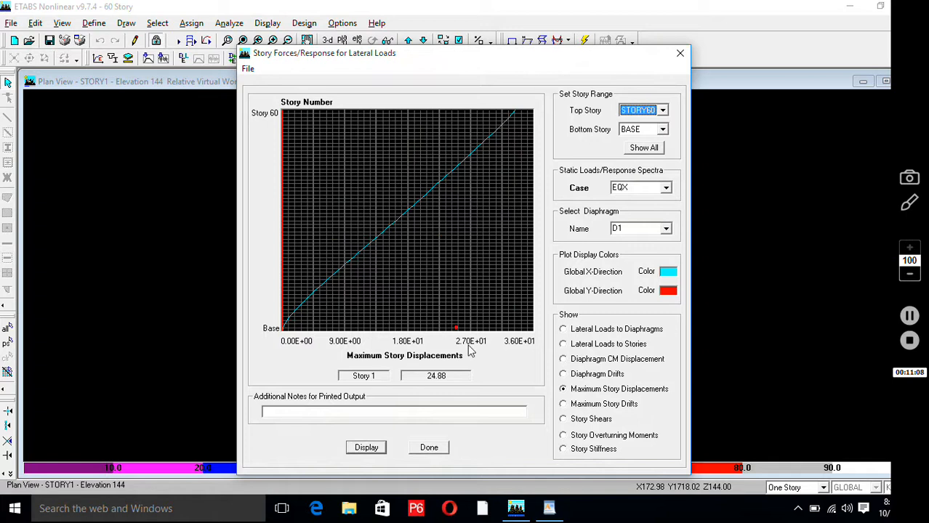
click(577, 438)
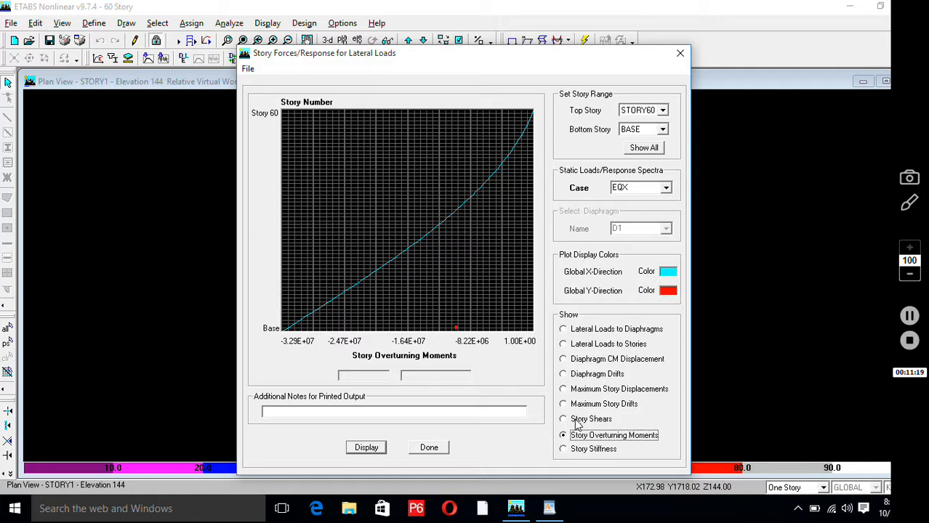
click(577, 420)
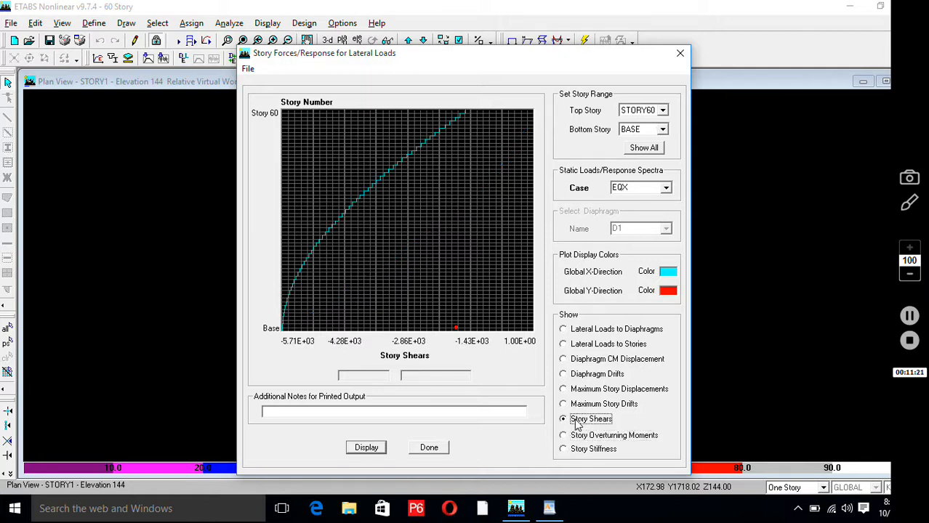
mouse_move(311, 247)
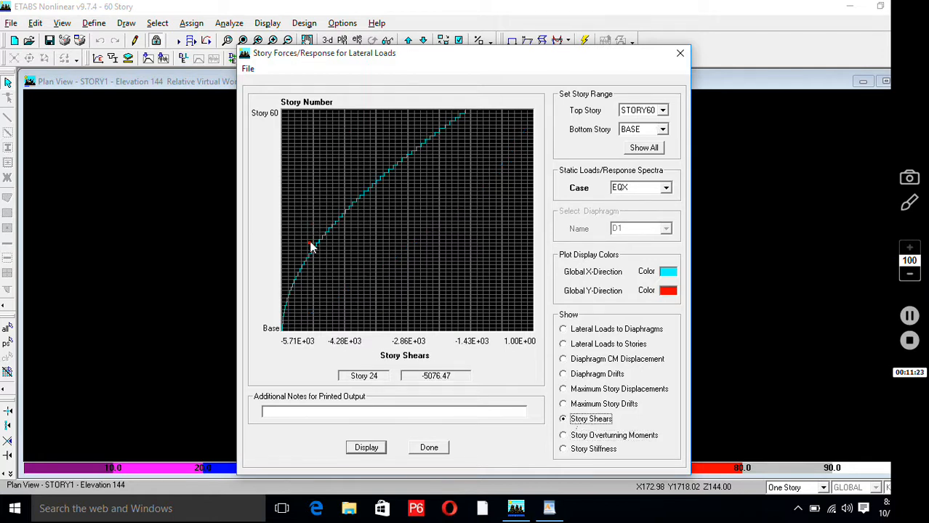
View the EQX plots of maximum story drifts, maximum story displacements and diaphragm D1 drifts.
click(580, 405)
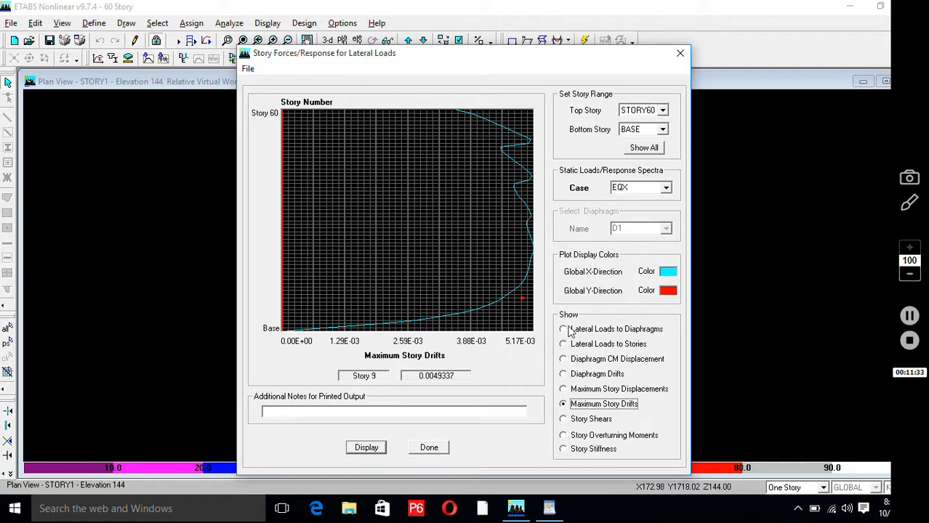
click(580, 390)
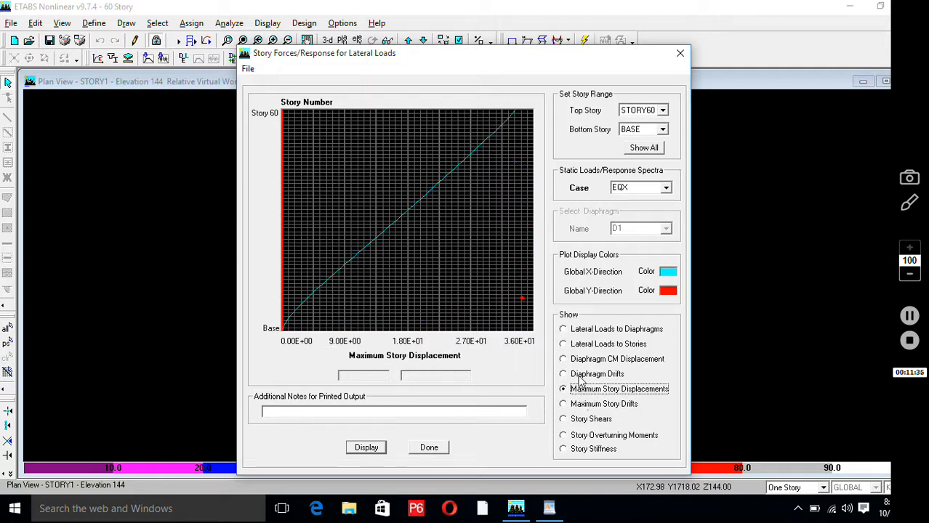
click(578, 376)
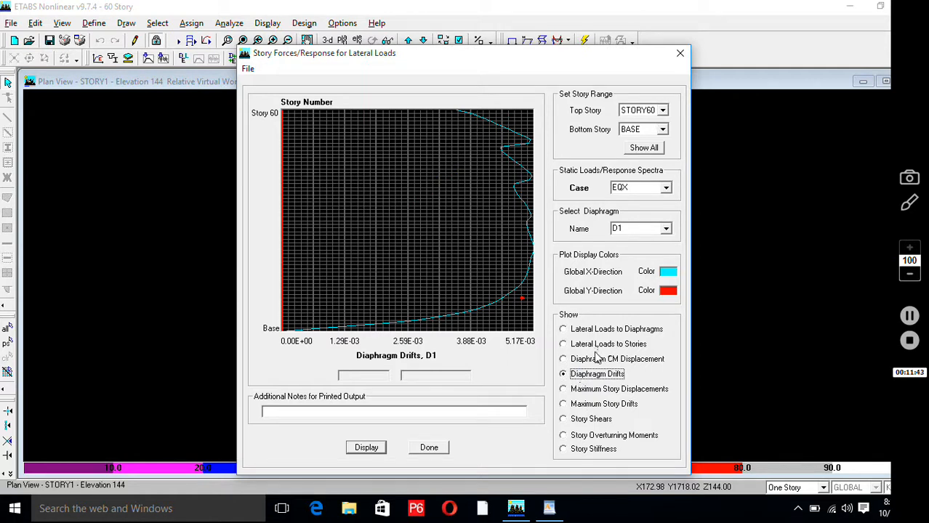
click(595, 406)
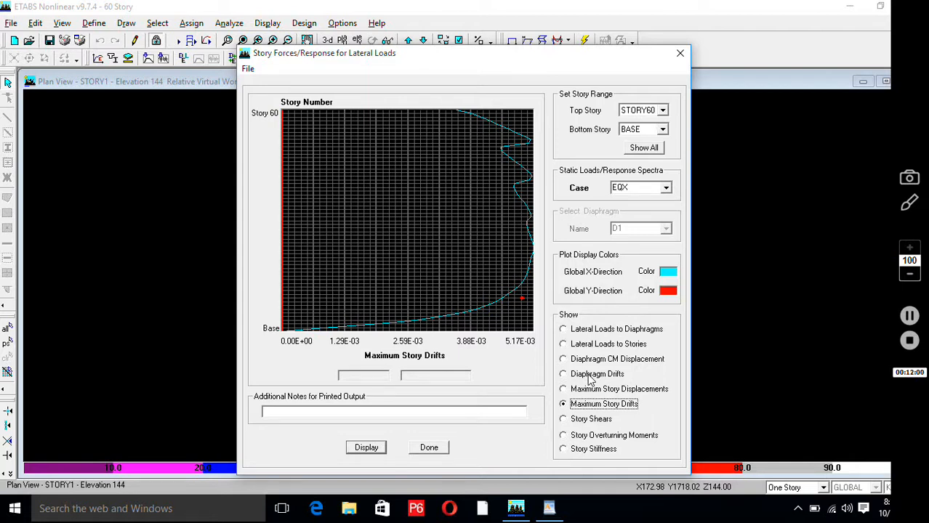
View the EQX lateral loads to diaphragms and to stories, and close the story response plots.
click(573, 330)
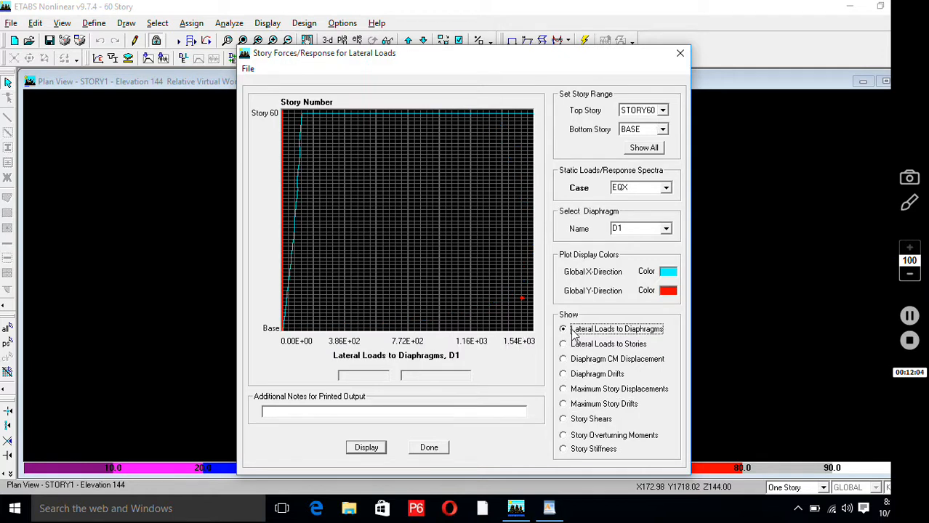
click(574, 346)
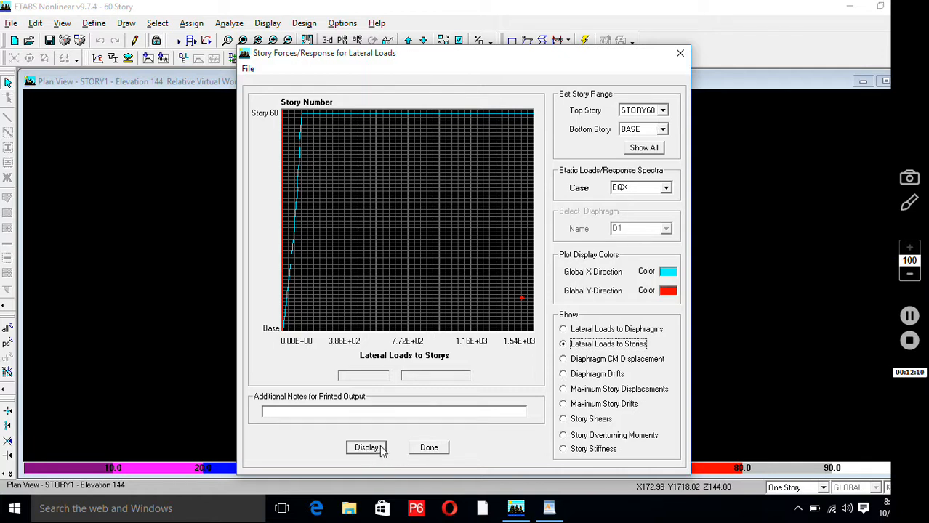
click(427, 448)
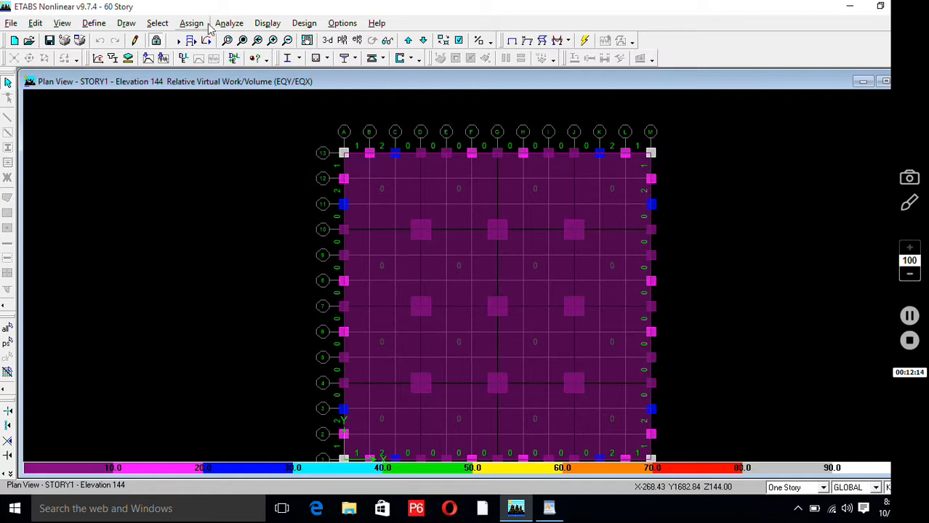
Review the concrete frame design preferences, including the design code and phi factors, and close them.
click(334, 24)
mouse_move(353, 40)
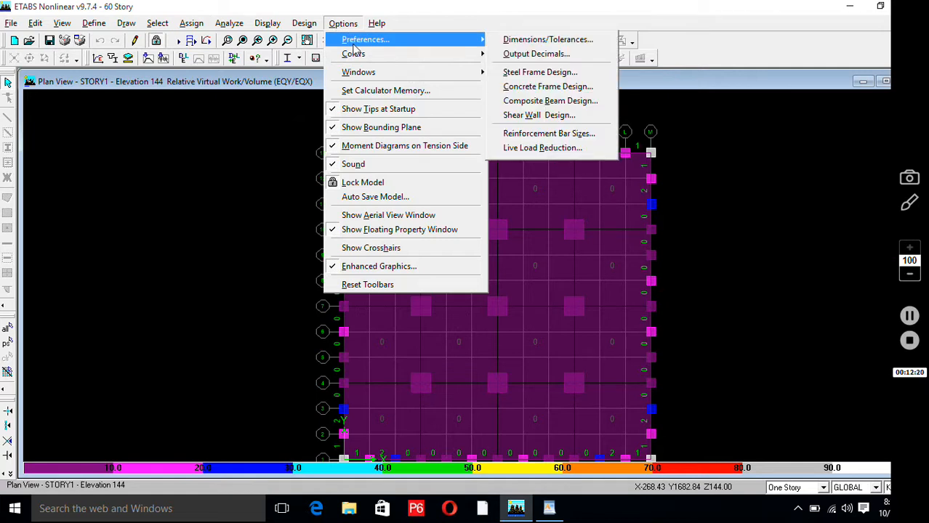
click(551, 87)
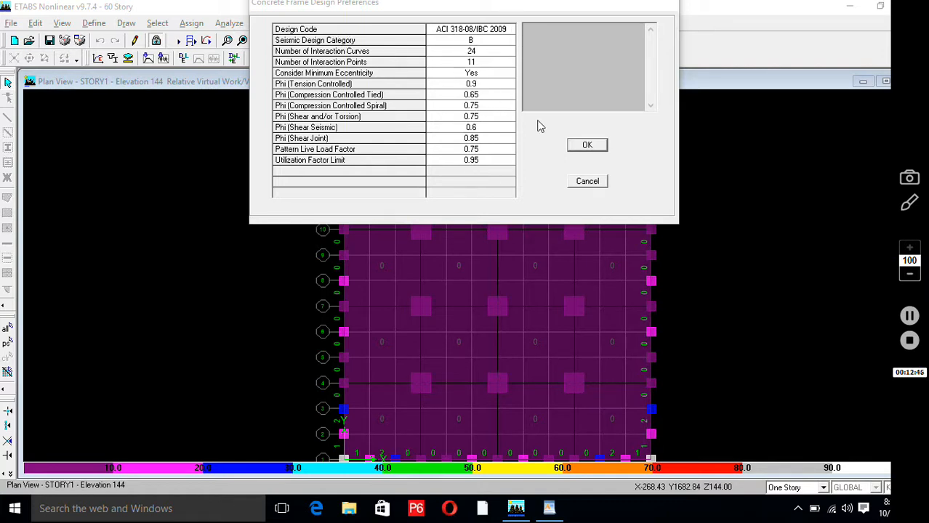
click(587, 145)
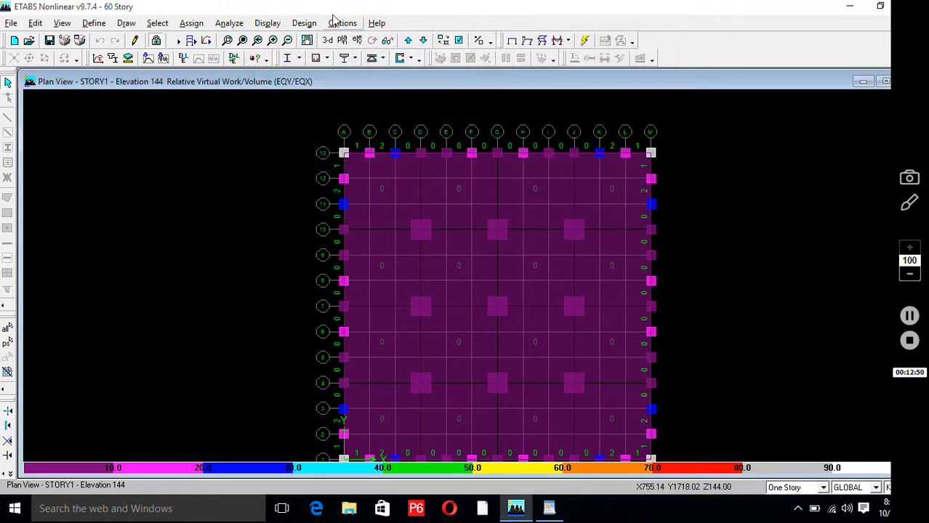
click(343, 22)
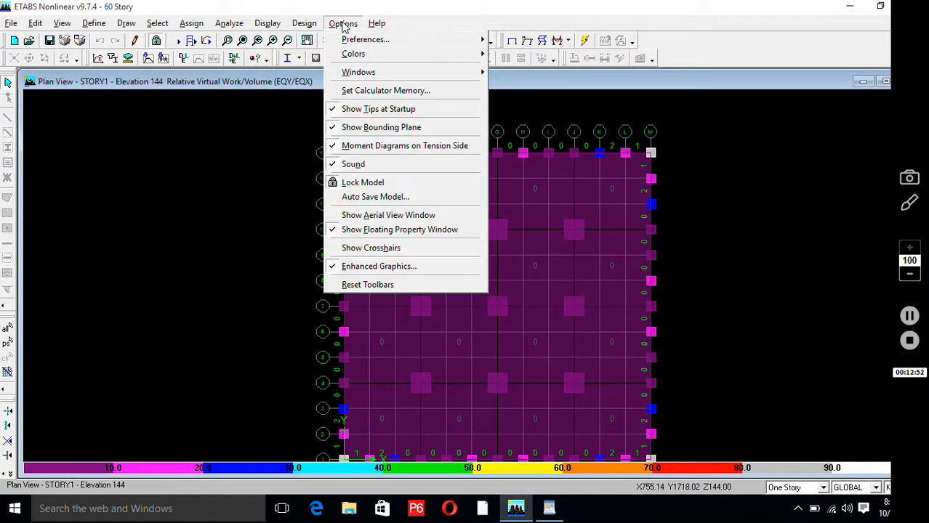
mouse_move(377, 43)
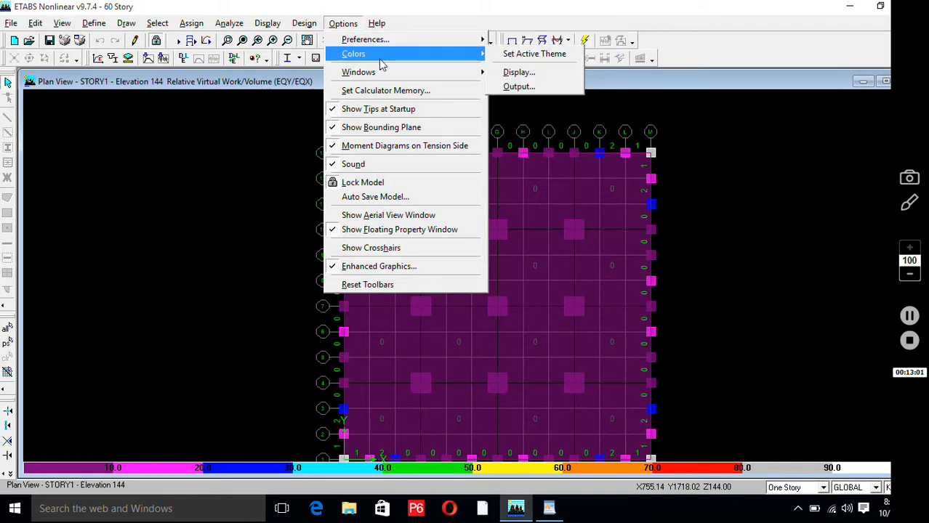
mouse_move(385, 72)
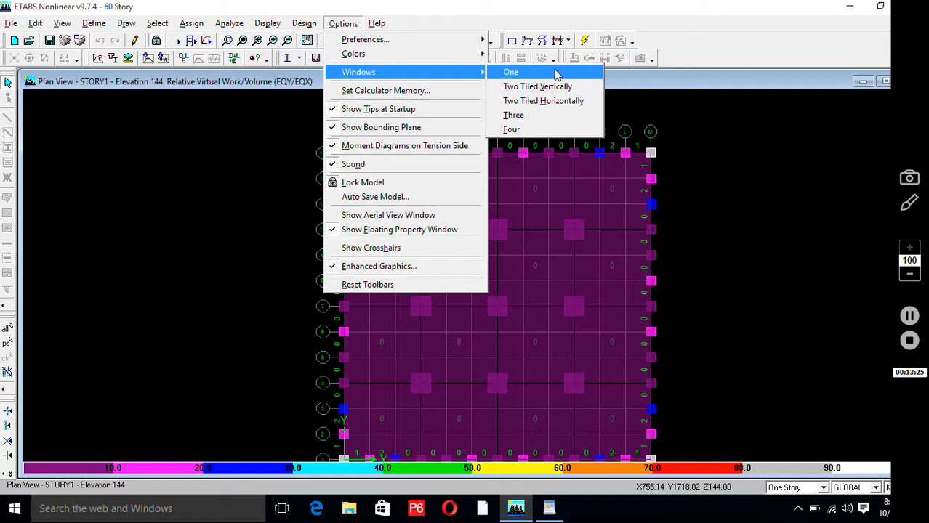
click(662, 90)
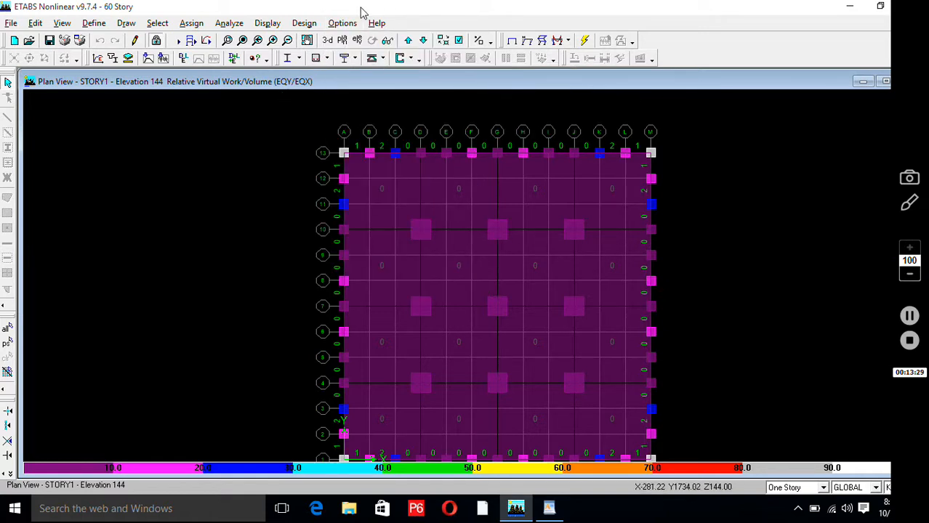
click(338, 24)
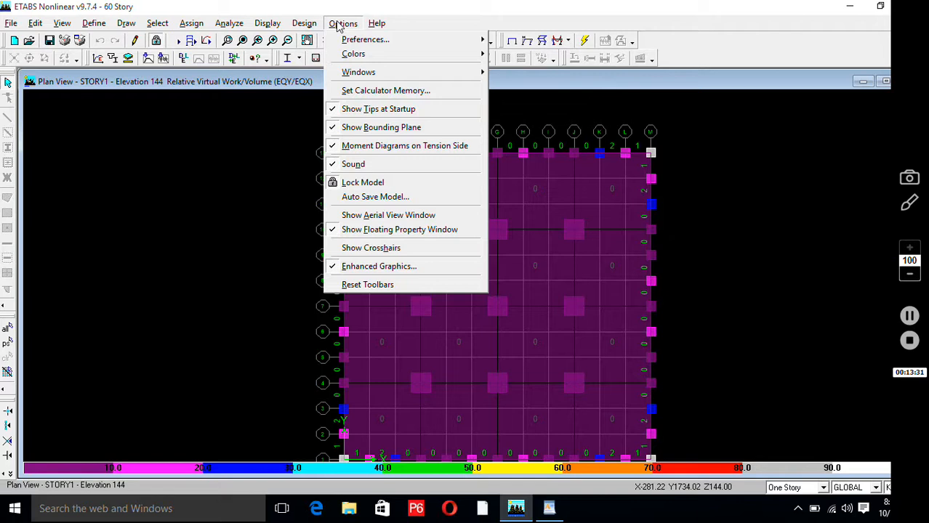
mouse_move(255, 23)
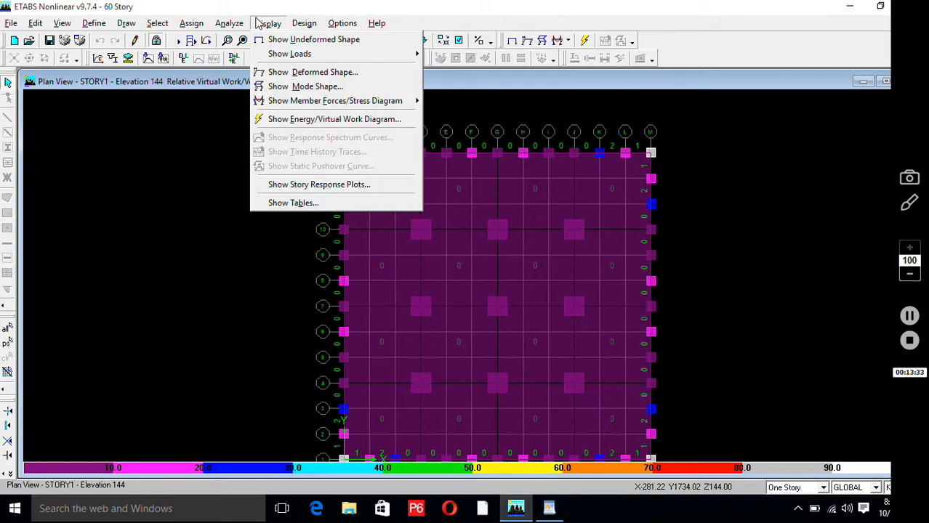
mouse_move(222, 25)
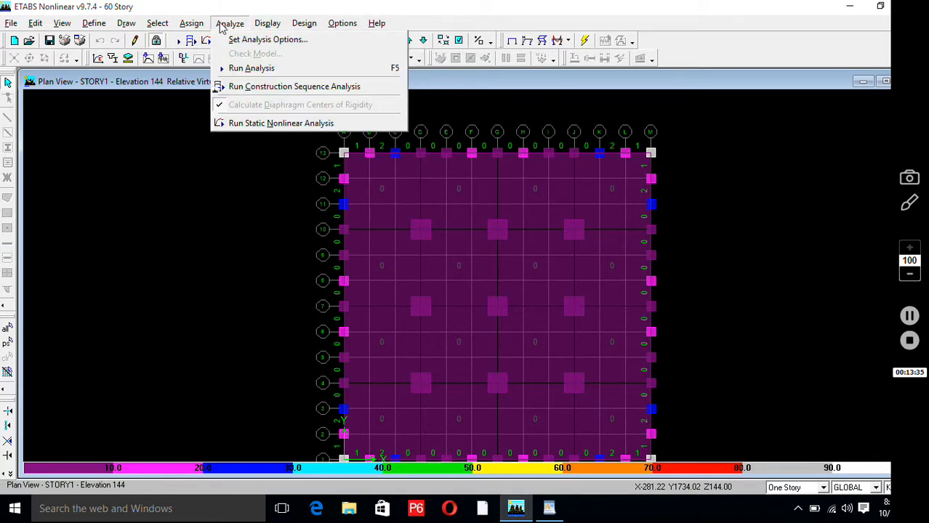
mouse_move(187, 25)
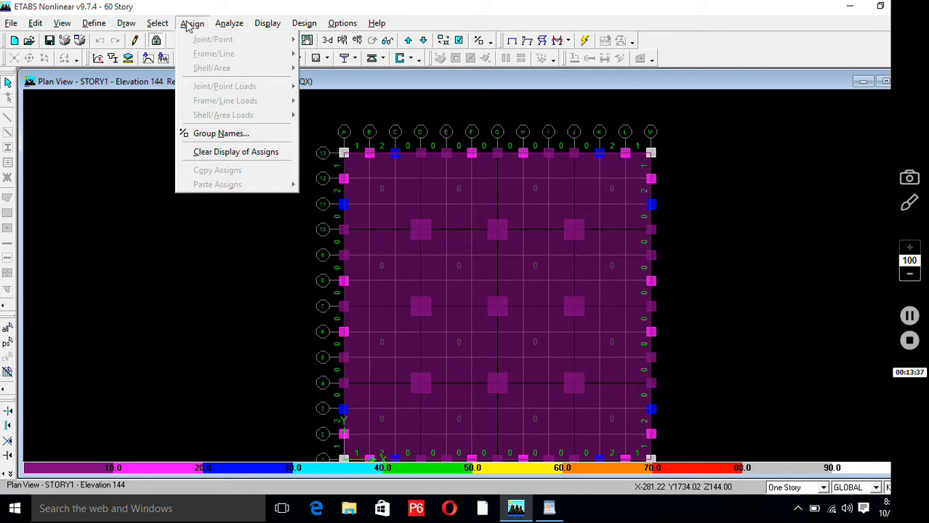
mouse_move(159, 24)
click(910, 317)
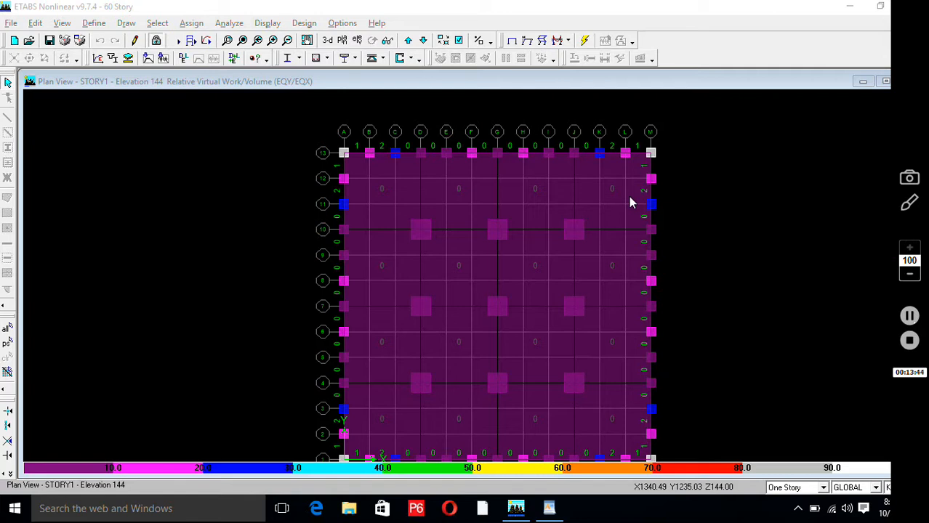
Open the display tables selection and limit the results' load cases and combos to the EQX static load only.
click(269, 23)
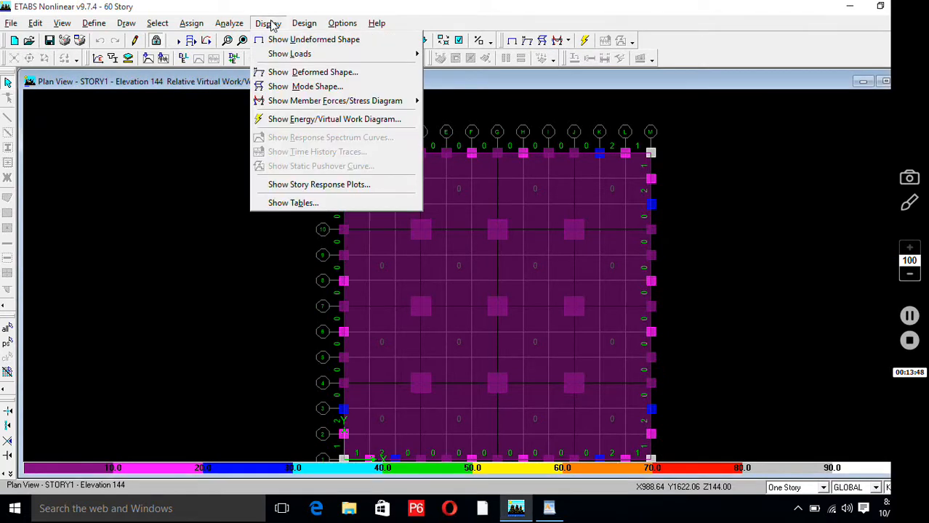
click(287, 203)
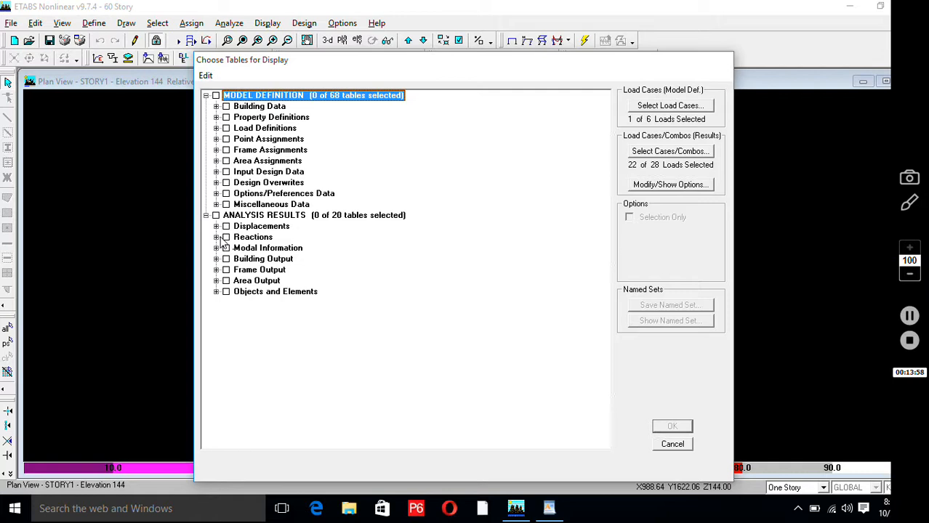
click(637, 153)
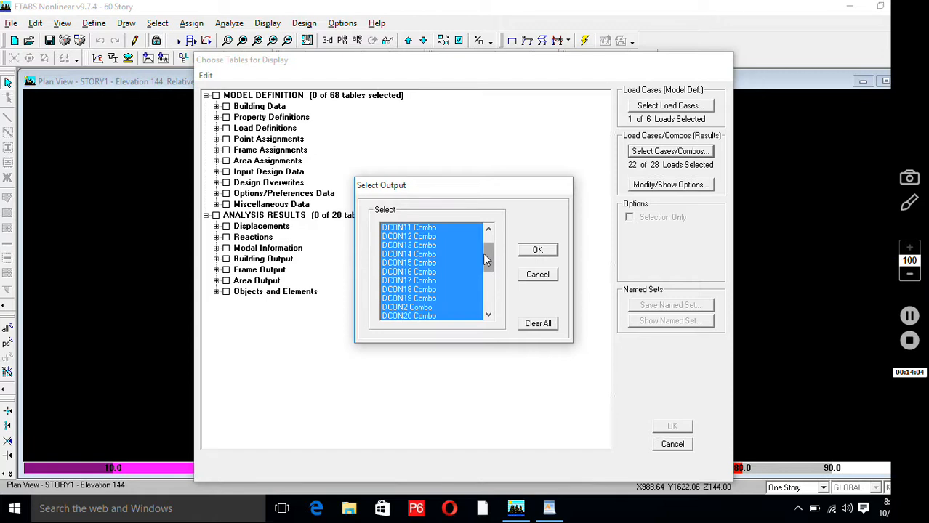
drag(485, 255, 484, 302)
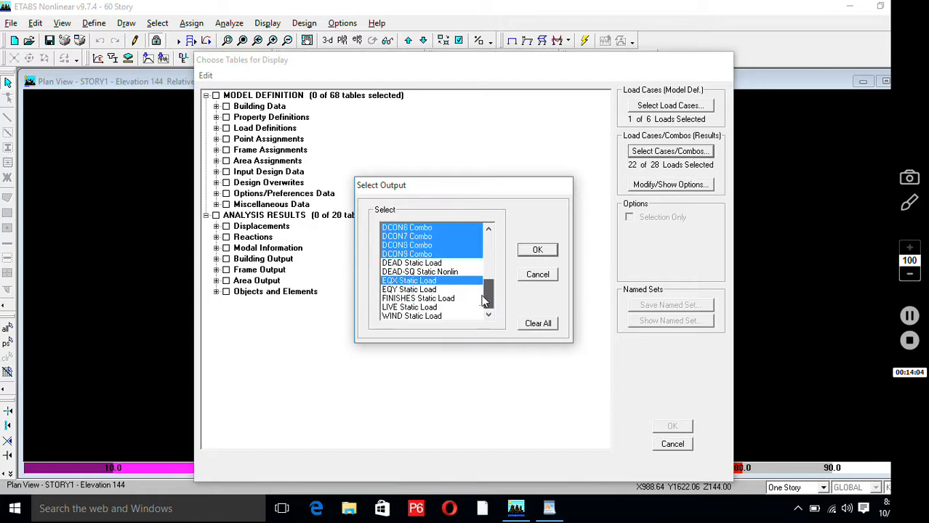
click(431, 281)
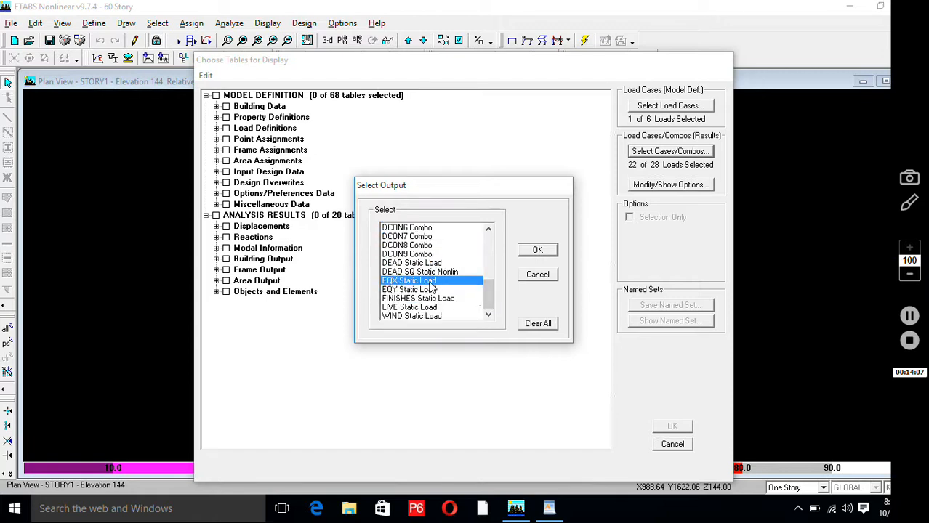
click(537, 255)
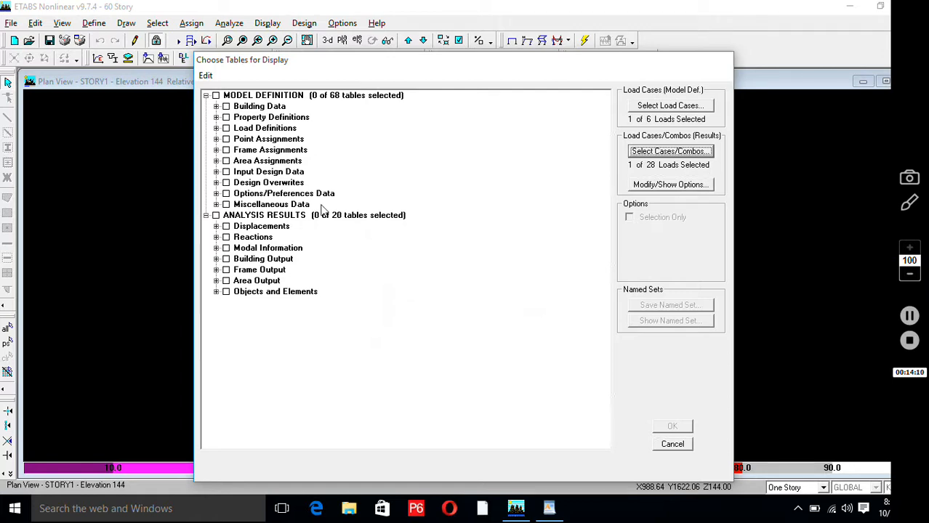
Display the Support Reactions table from the analysis results, examine it down to the summation row, and close it.
click(216, 236)
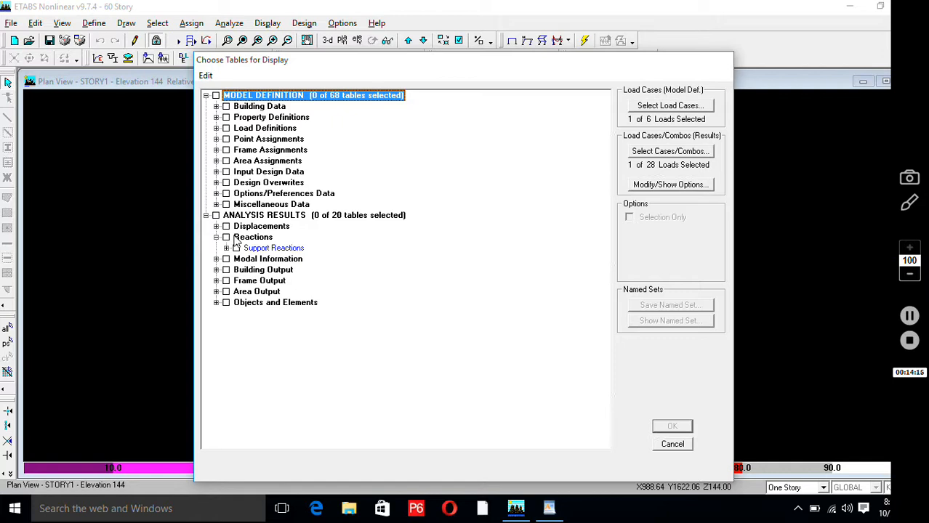
click(236, 248)
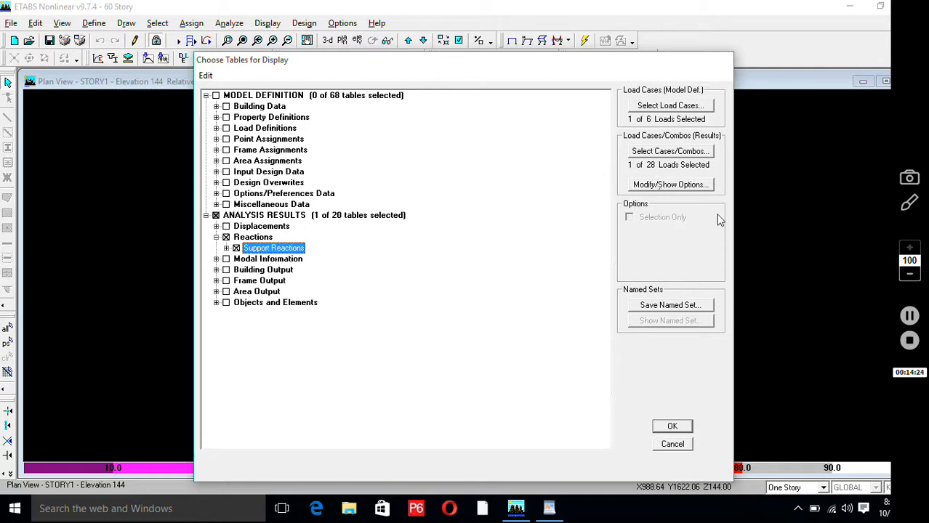
click(678, 427)
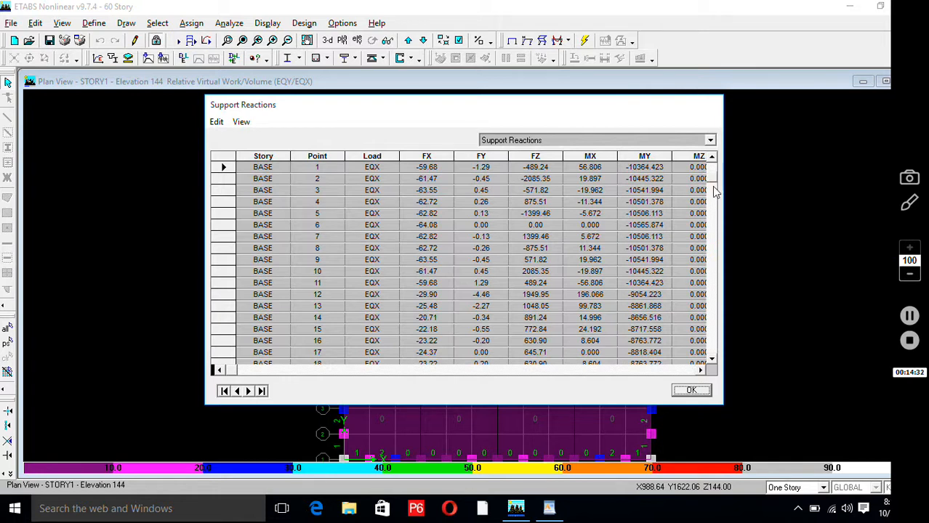
scroll(702, 334, down, 14)
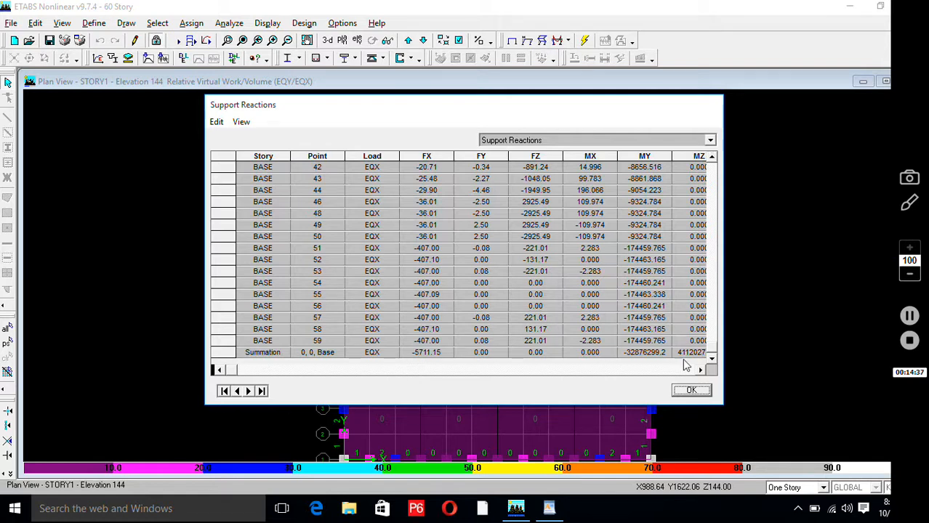
click(690, 393)
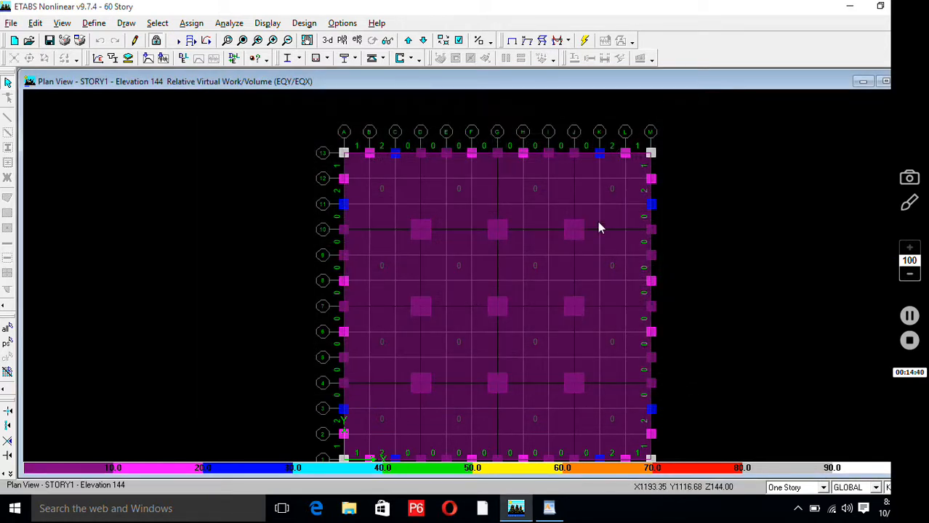
Replace Reactions with Displacements in the analysis results table selection and display the displacement tables.
click(260, 24)
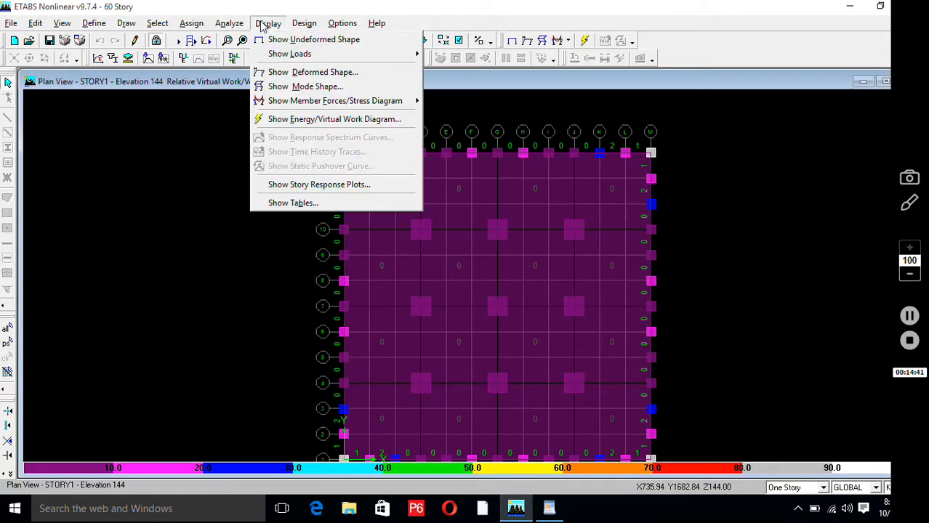
click(294, 204)
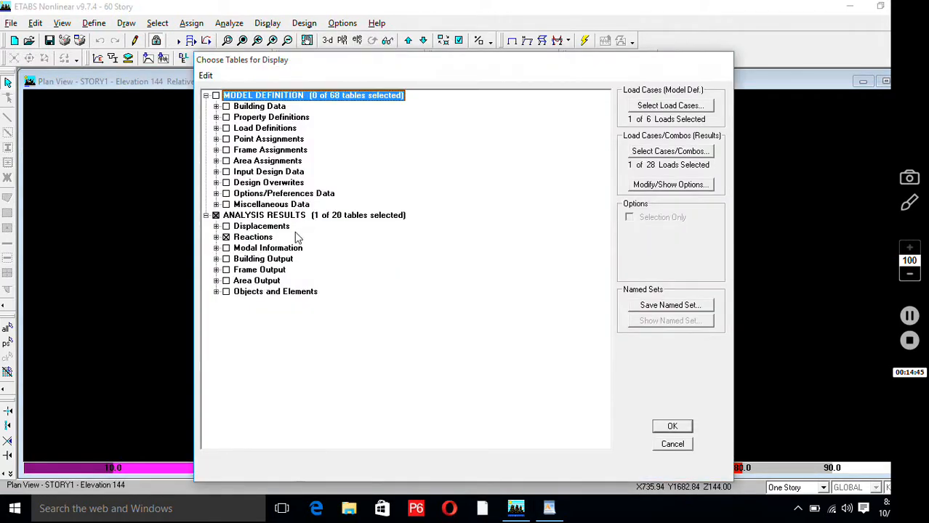
click(226, 226)
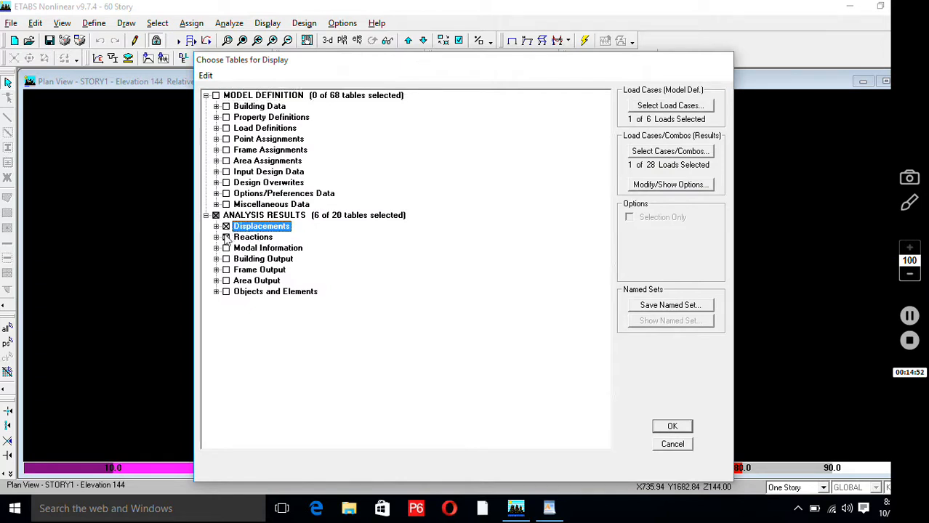
click(226, 237)
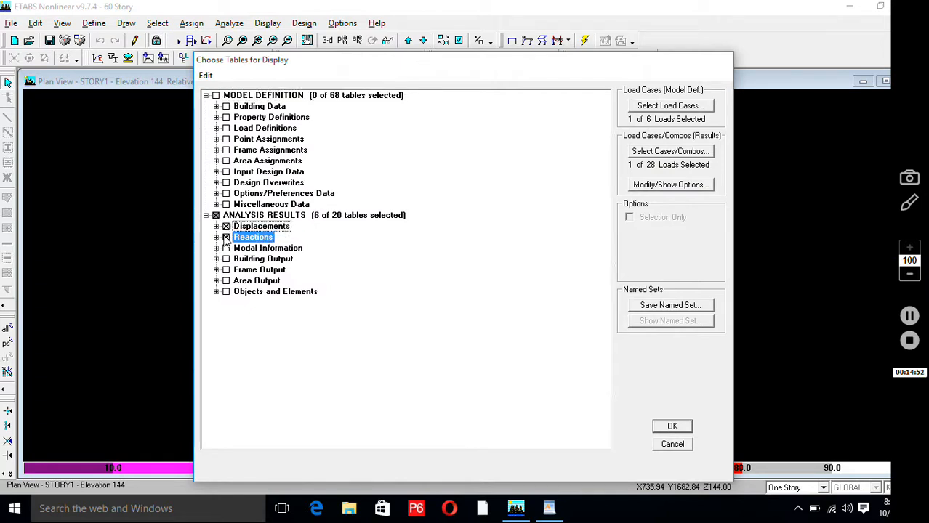
click(669, 429)
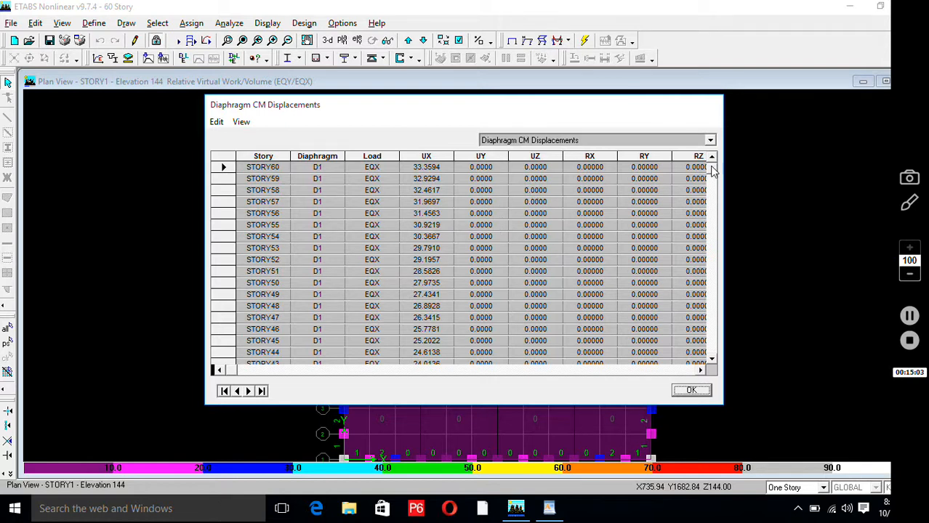
Examine the Diaphragm CM Displacements table down to STORY1 and across to the point coordinates, and close it.
drag(712, 171, 712, 352)
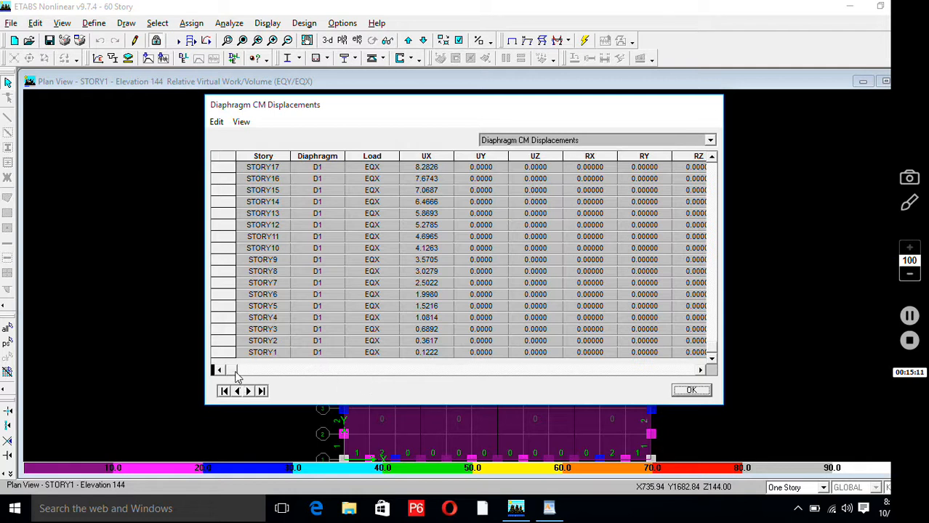
drag(231, 370, 566, 391)
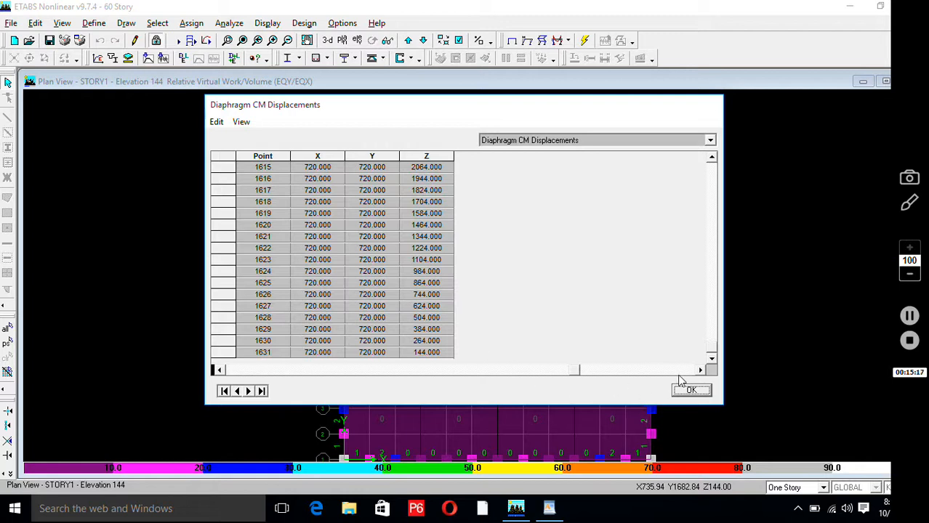
drag(576, 371, 396, 373)
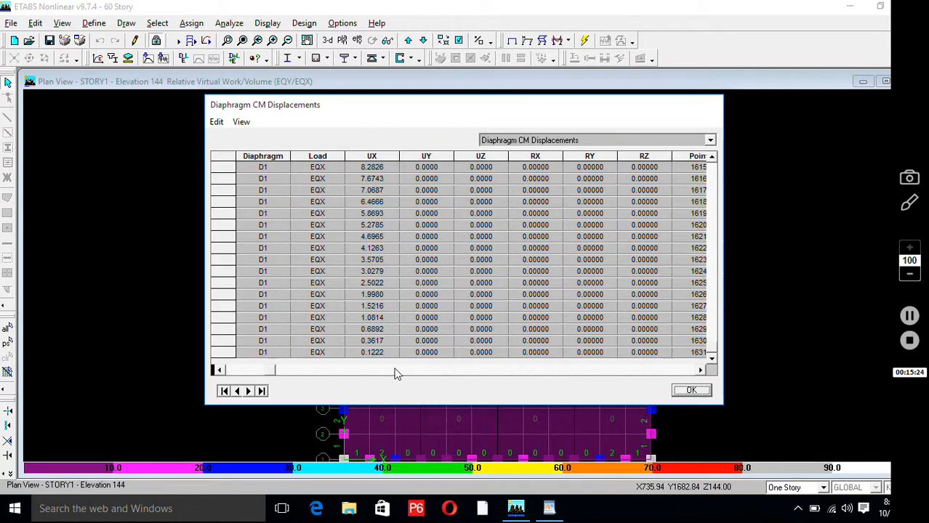
click(702, 393)
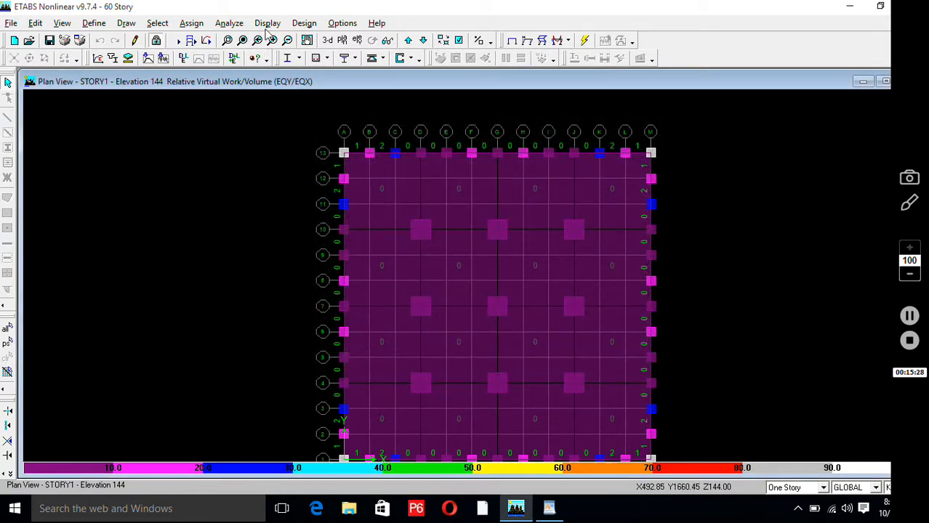
Review the model definition and analysis results categories available for table display, and close the selection without displaying any.
click(268, 22)
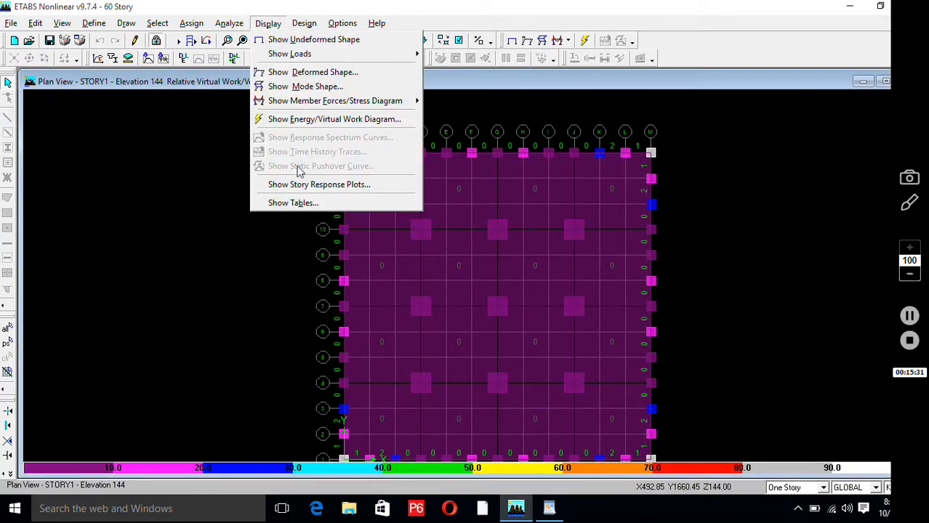
click(306, 206)
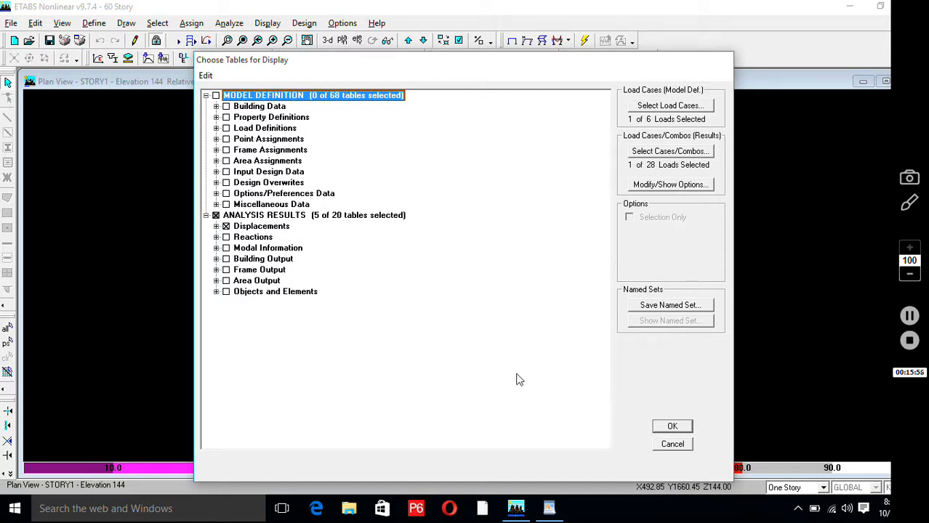
click(672, 444)
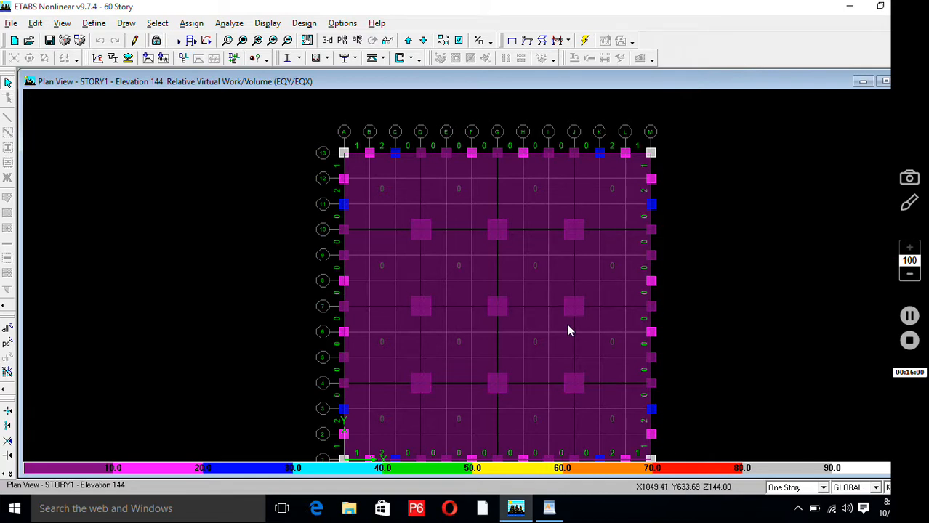